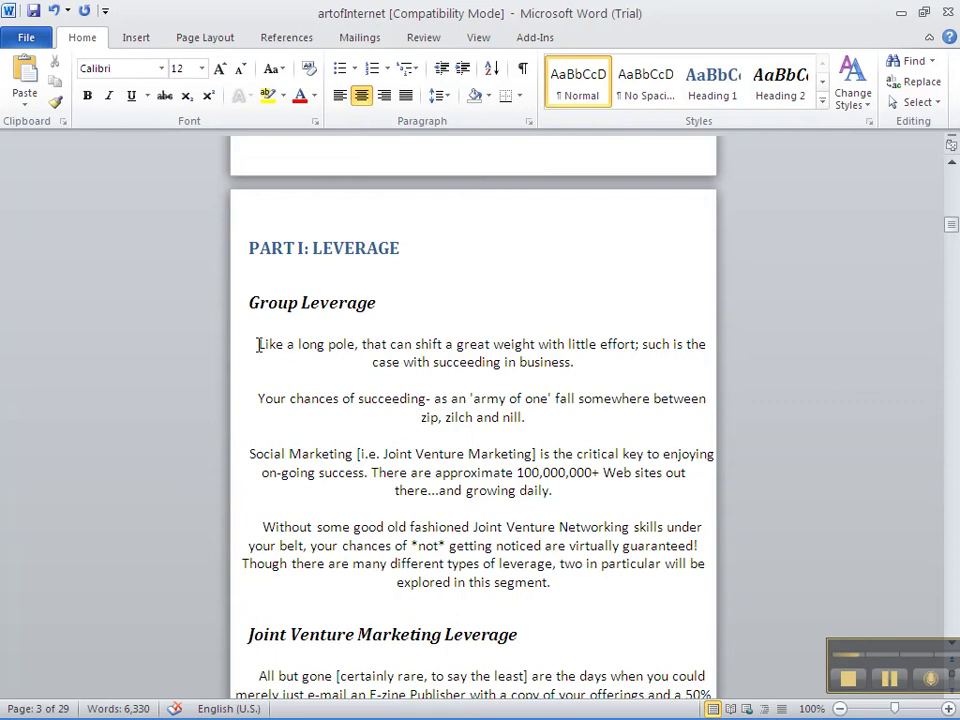
Left-align the four body paragraphs under the Group Leverage heading
drag(258, 344, 574, 583)
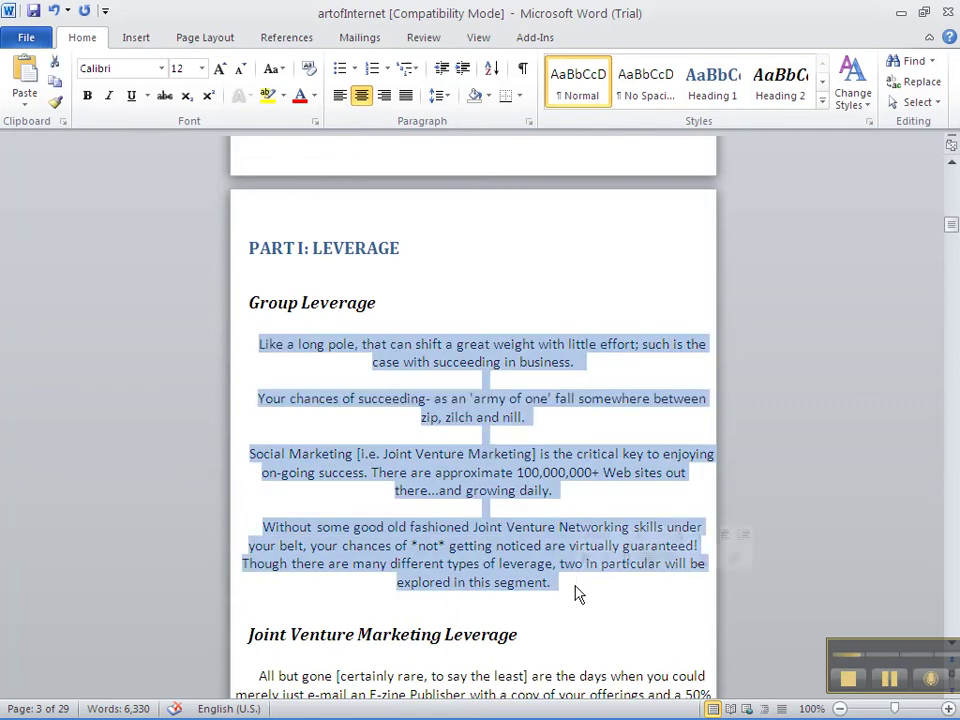
click(340, 96)
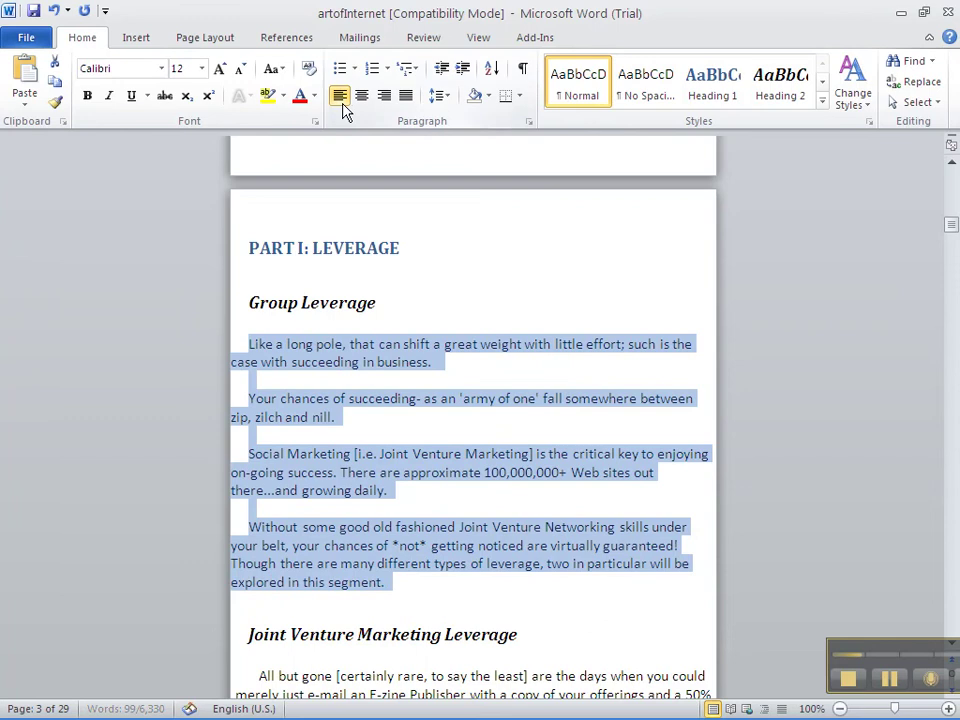
click(596, 598)
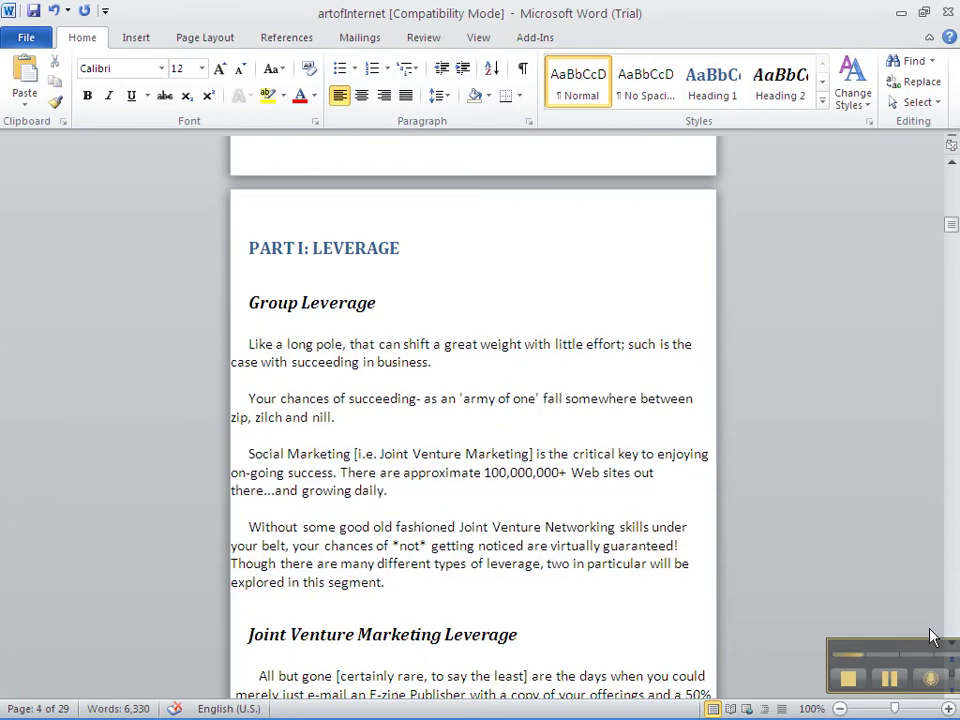
Place the insertion point above the Joint Venture Marketing Leverage heading
key(Down)
key(End)
key(shift+Right)
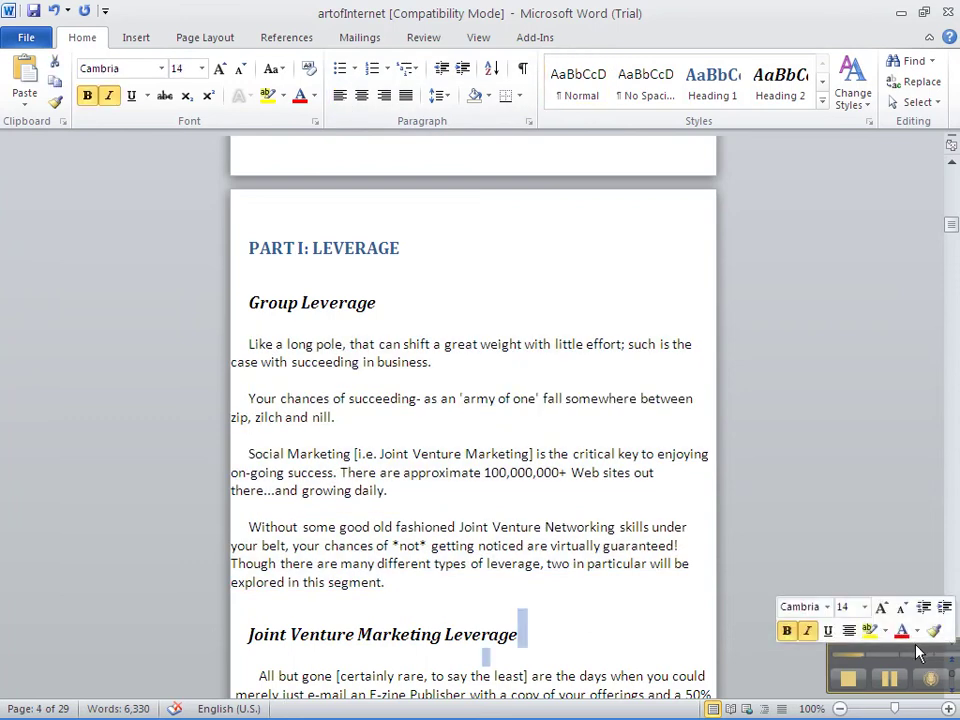
drag(918, 652, 861, 462)
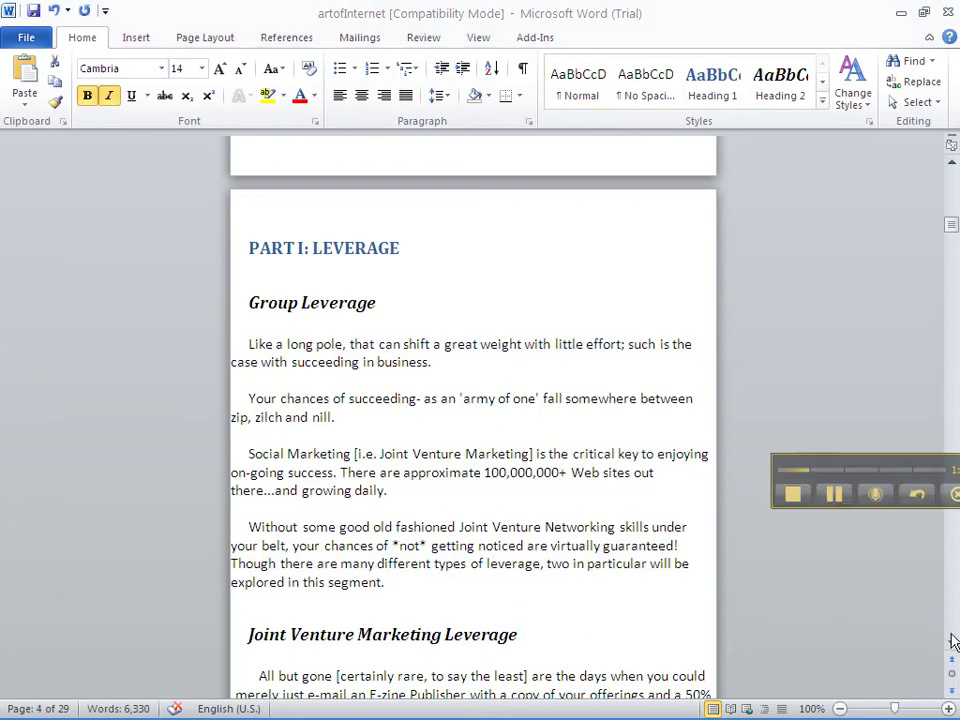
scroll(953, 650, down, 4)
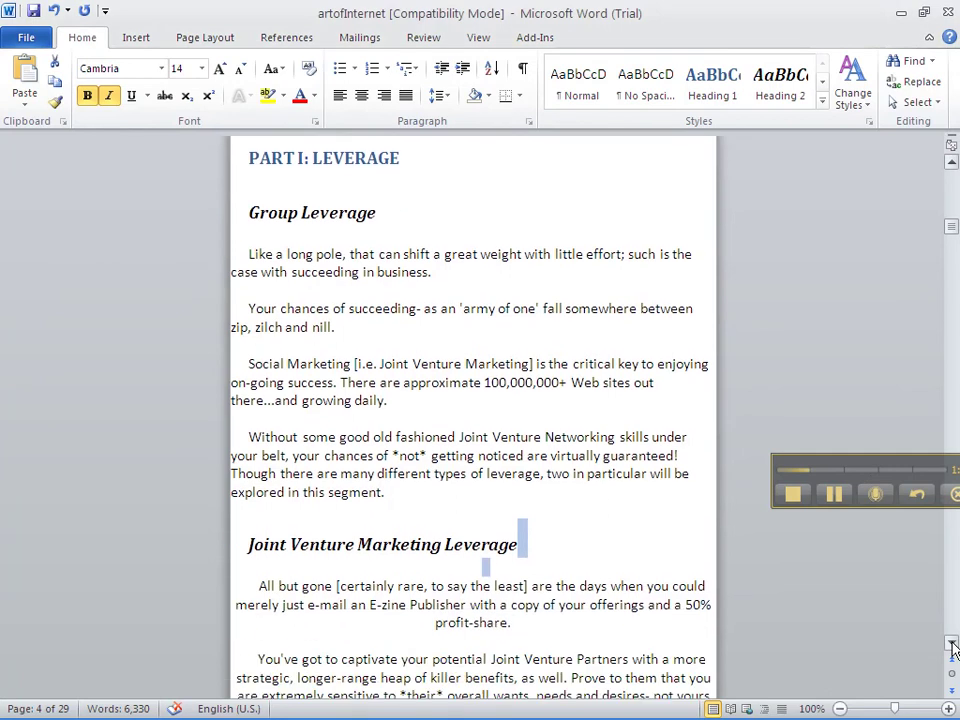
scroll(953, 650, down, 1)
click(439, 381)
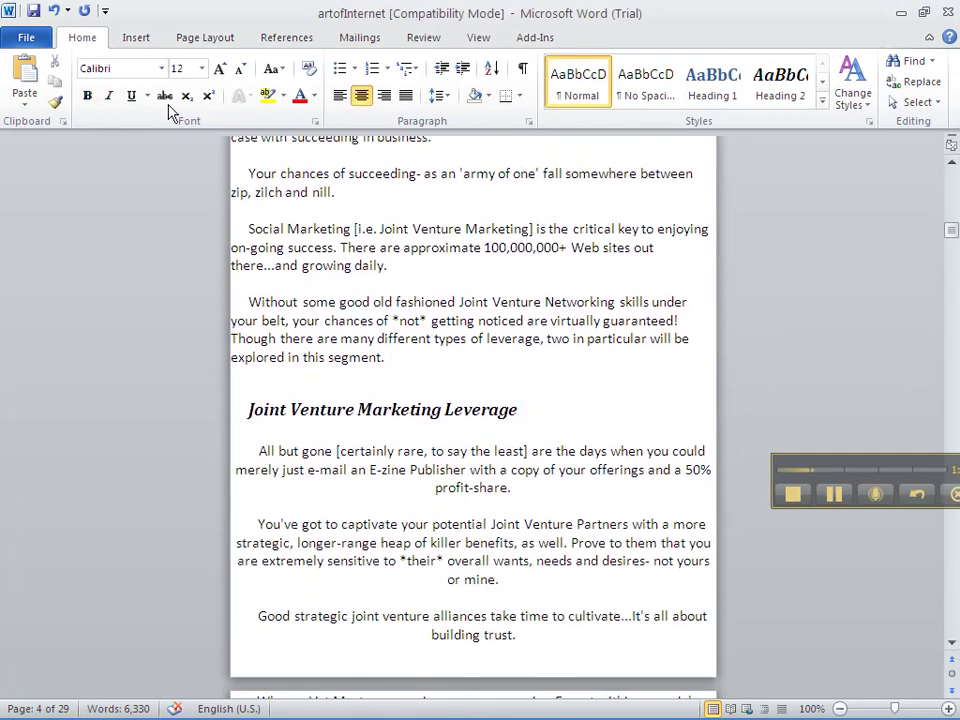
Insert page breaks before the Joint Venture Marketing Leverage and Traffic Leverage headings
click(137, 38)
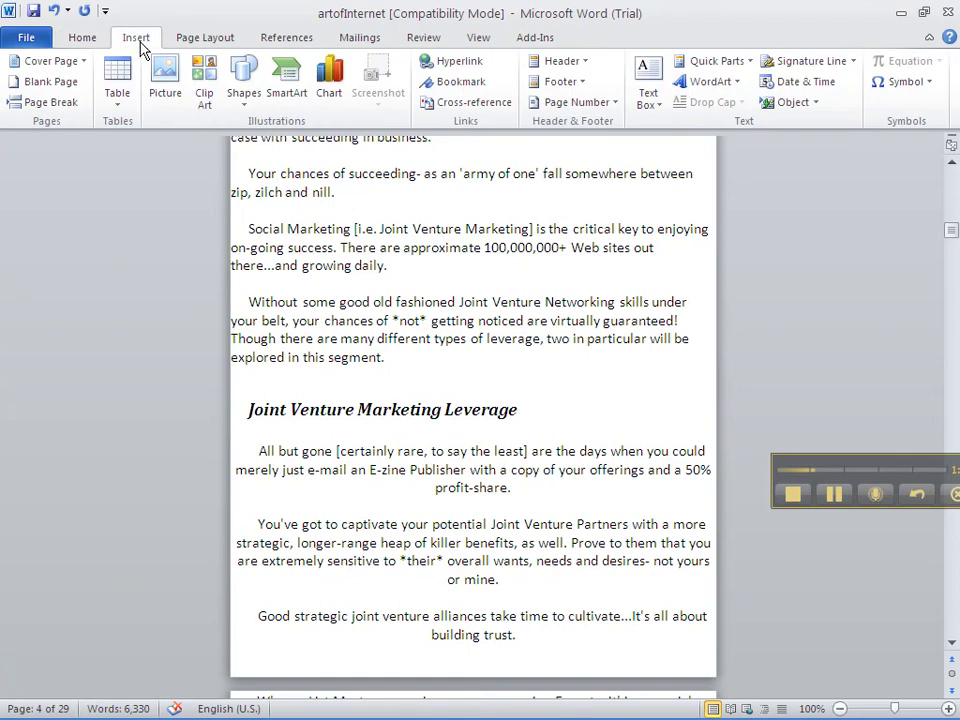
click(68, 102)
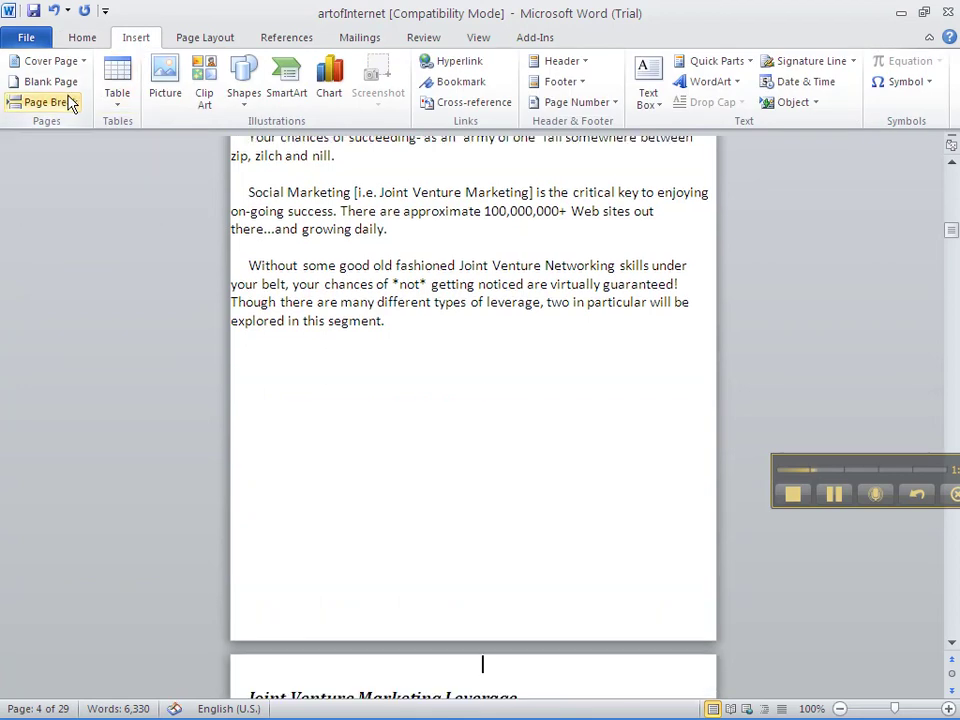
scroll(953, 645, down, 7)
scroll(953, 645, down, 12)
scroll(953, 645, down, 13)
scroll(953, 645, down, 4)
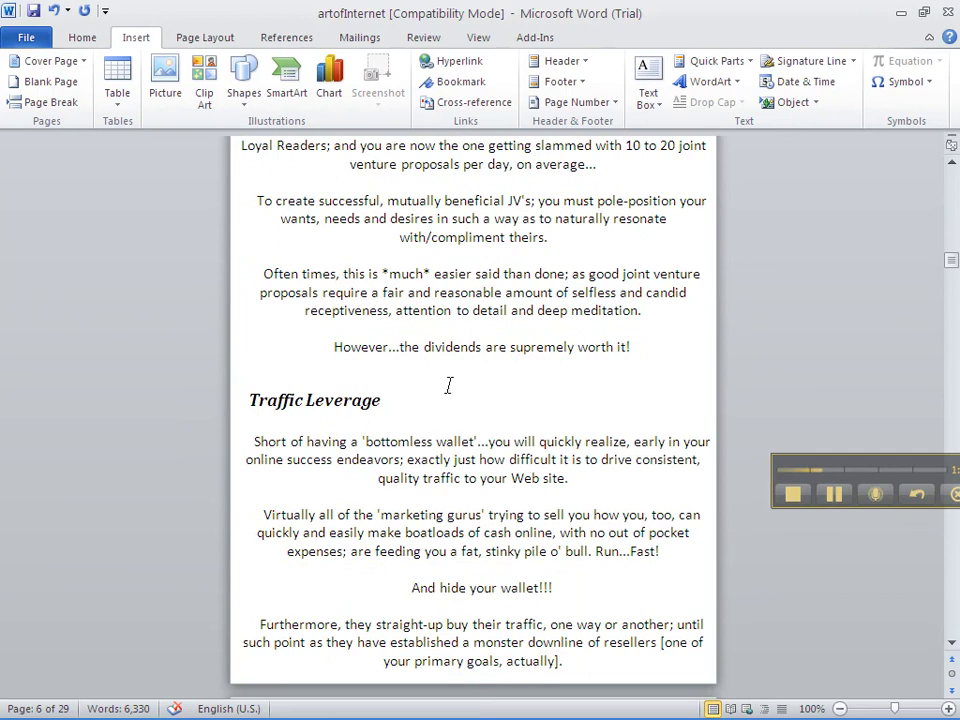
click(466, 375)
click(646, 361)
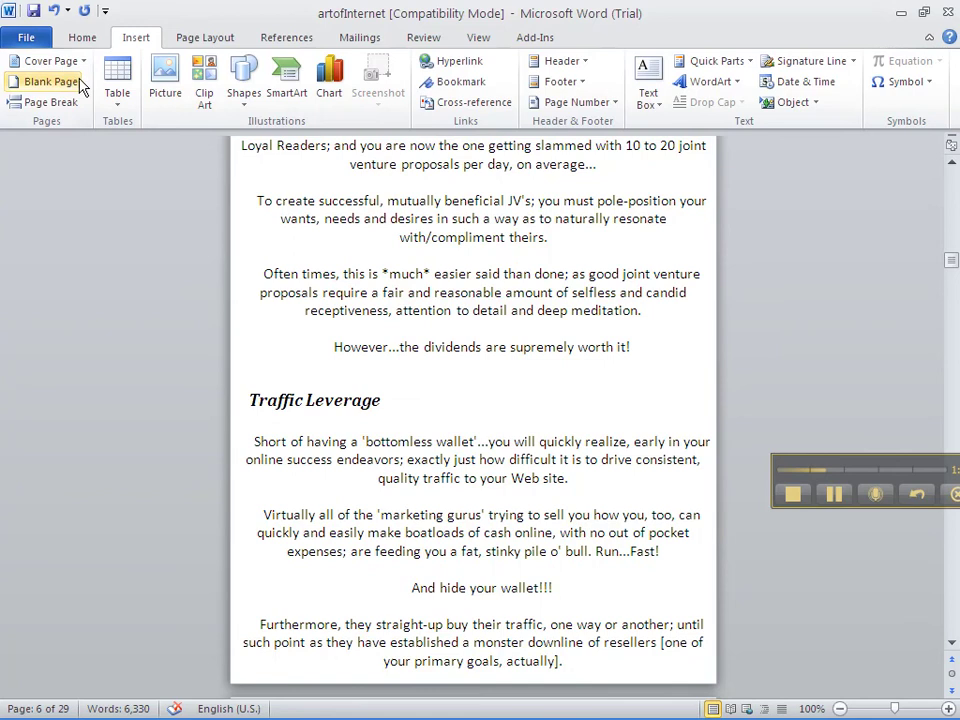
click(71, 103)
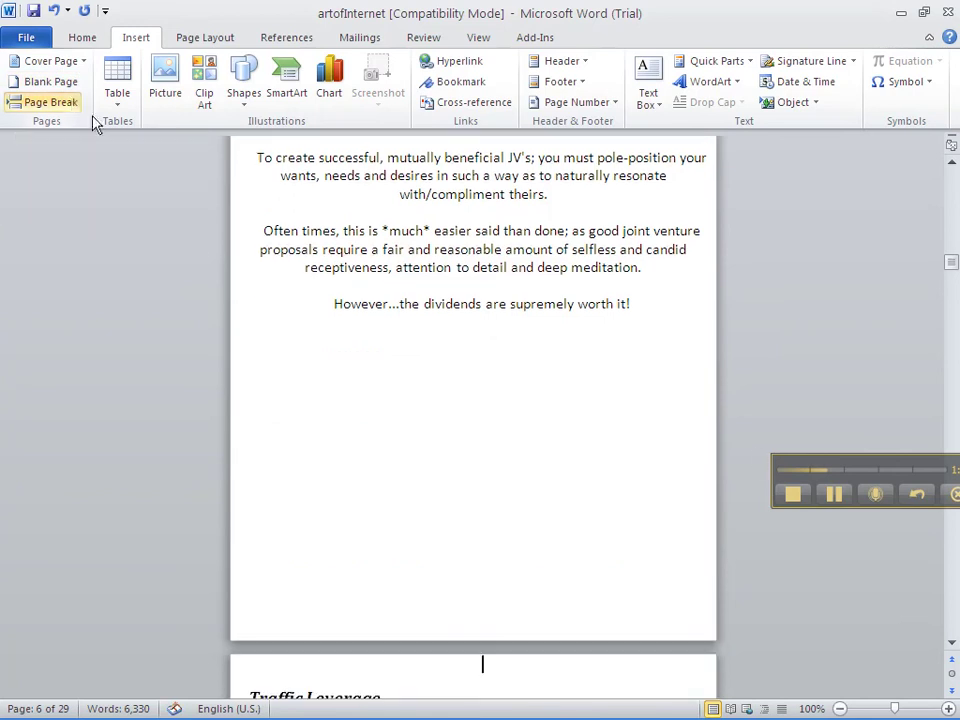
drag(952, 648, 952, 648)
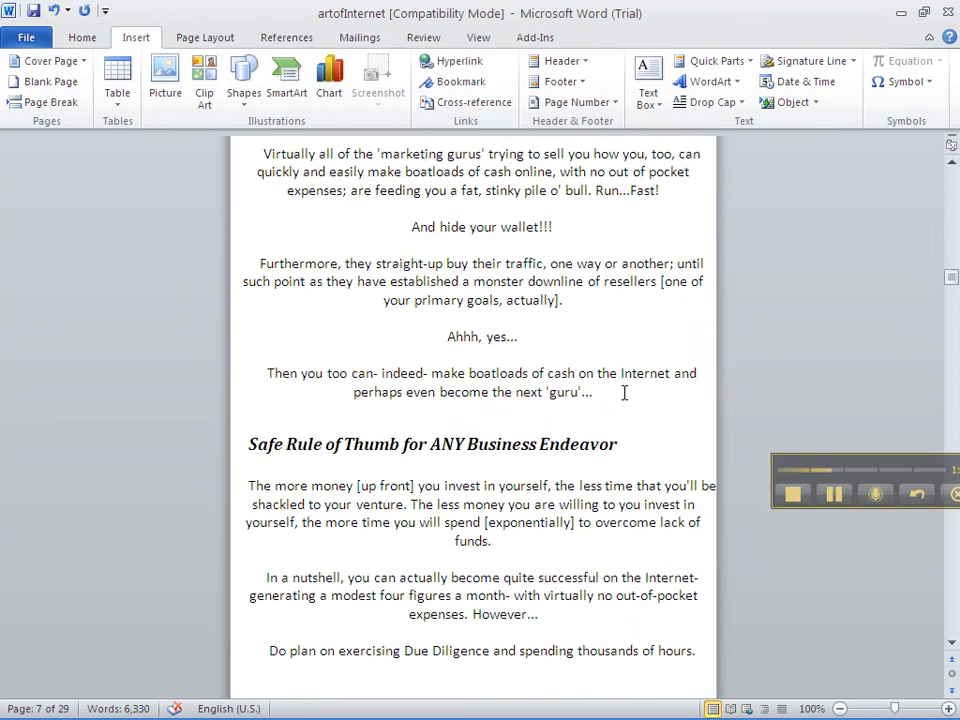
Insert a page break after the guru paragraph and delete the blank line above Safe Rule of Thumb
key(Return)
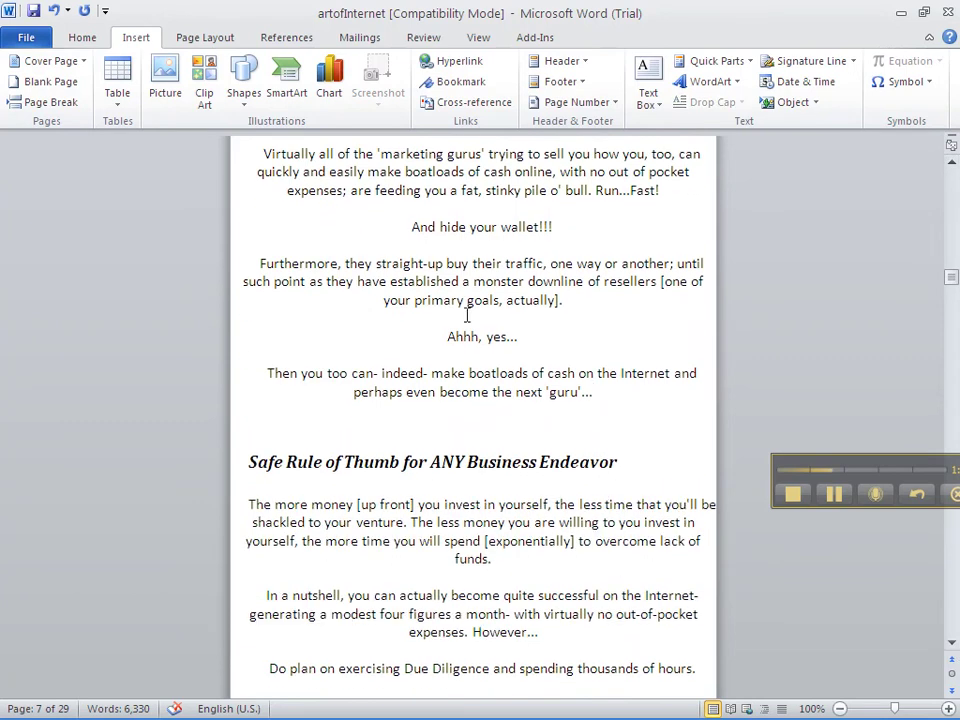
click(72, 102)
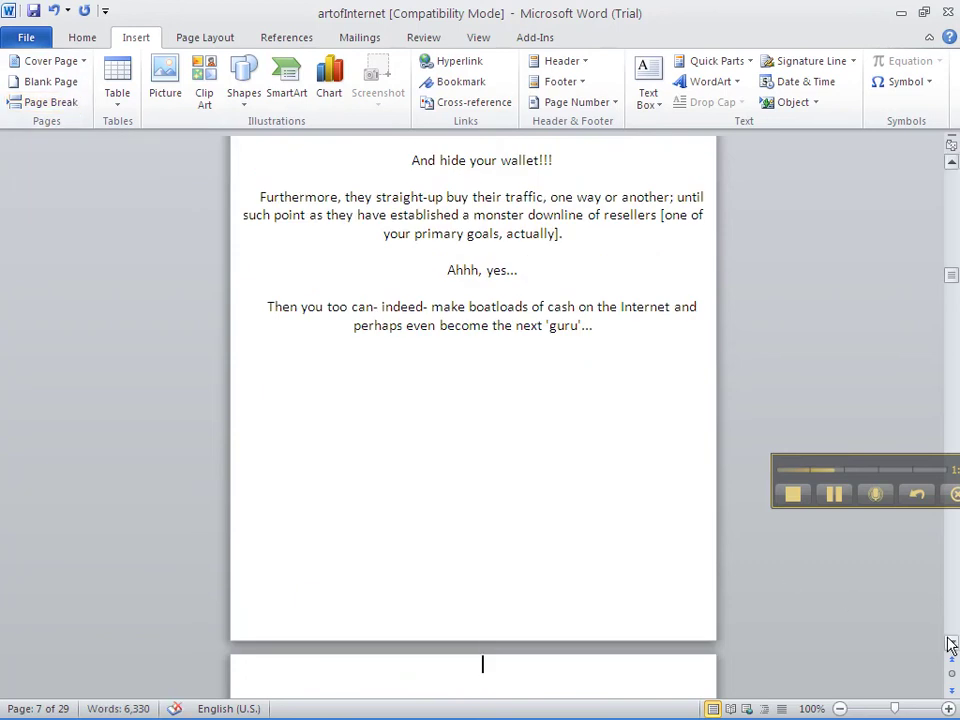
scroll(951, 645, down, 6)
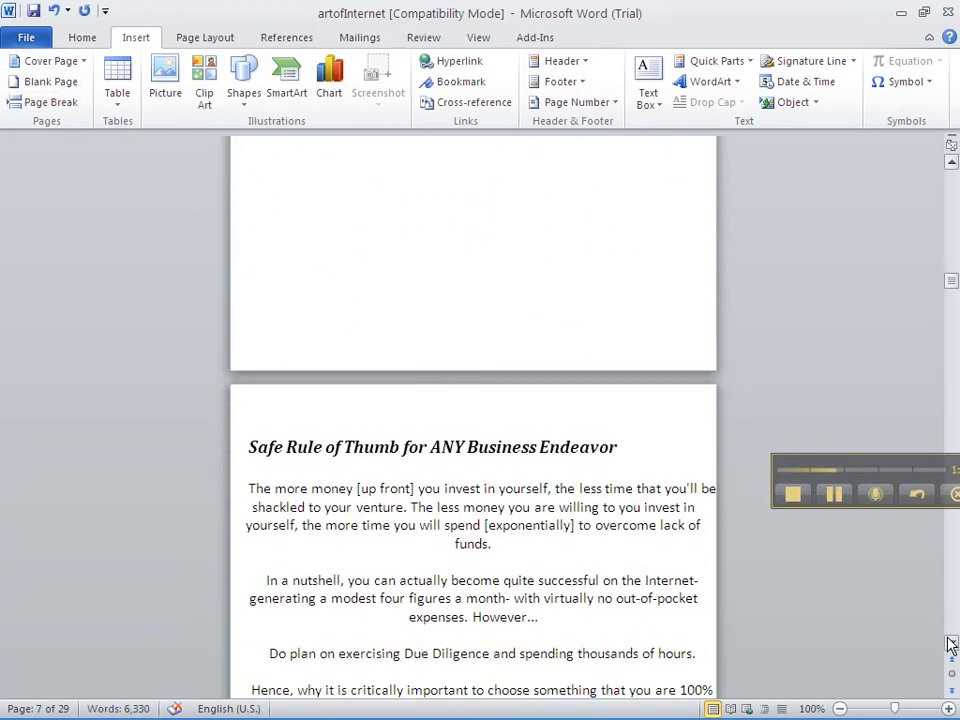
scroll(951, 645, down, 3)
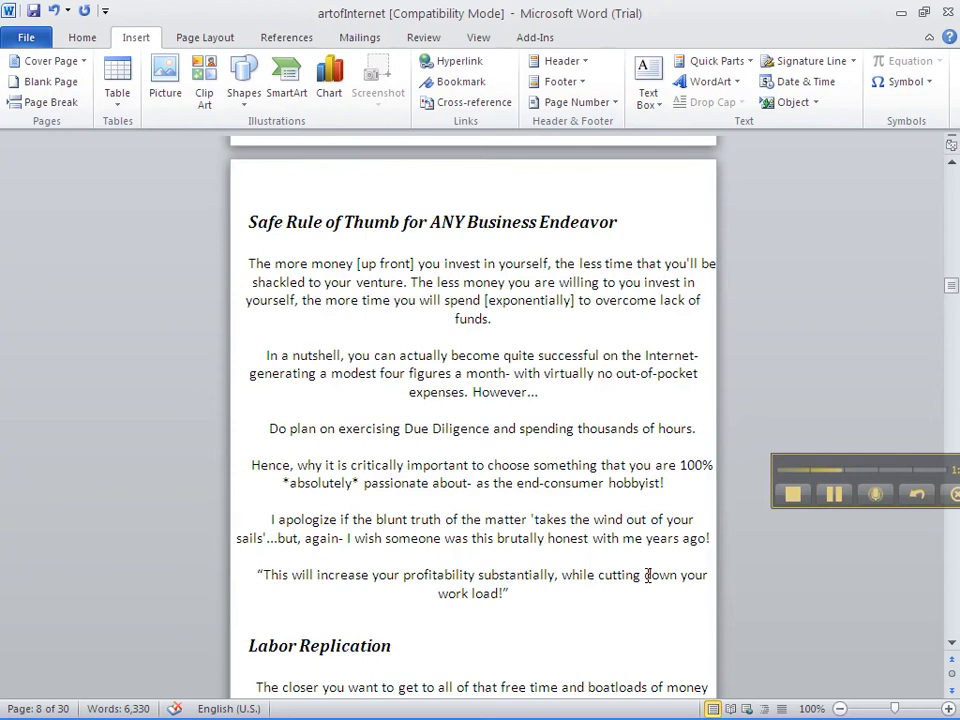
key(Delete)
key(Delete)
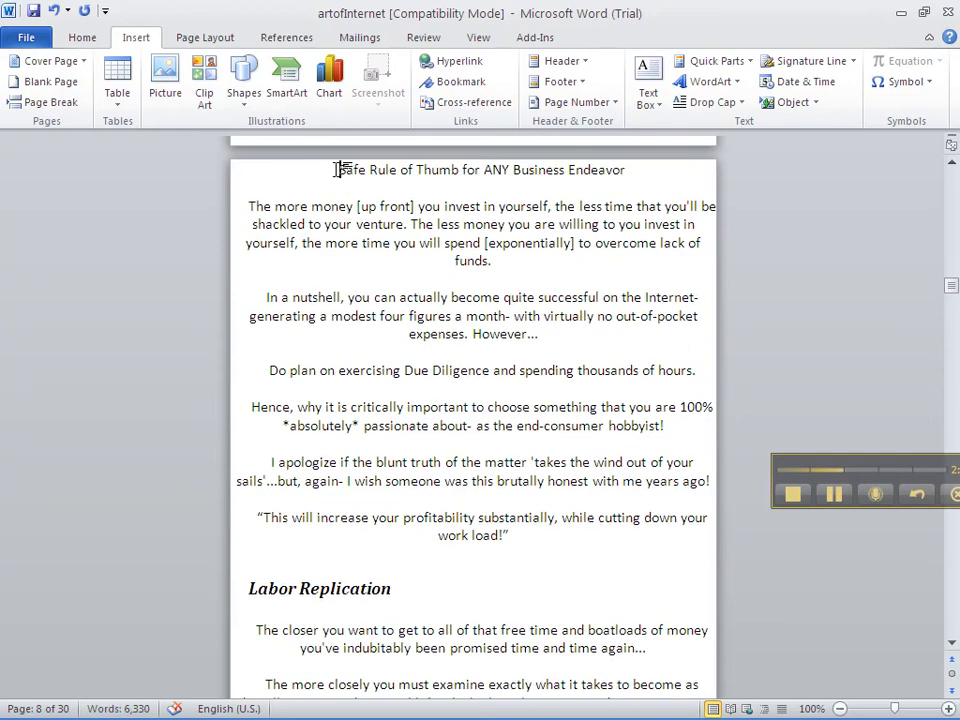
Apply the Heading 2 style to the Safe Rule of Thumb heading
drag(337, 169, 626, 178)
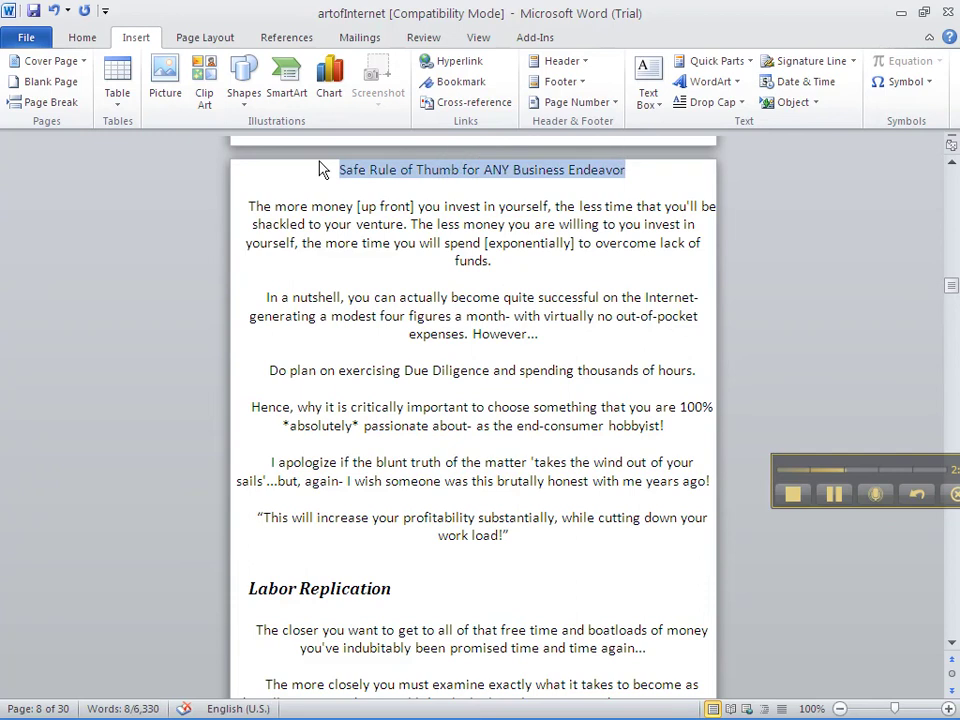
click(98, 42)
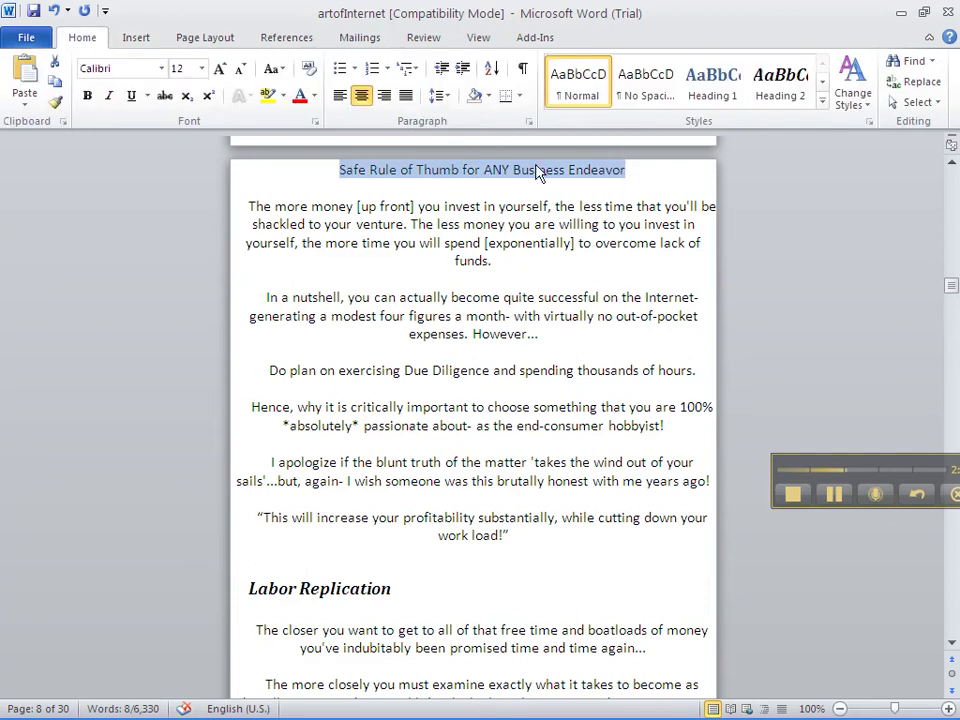
click(781, 92)
Insert a page break before the Labor Replication heading
click(407, 270)
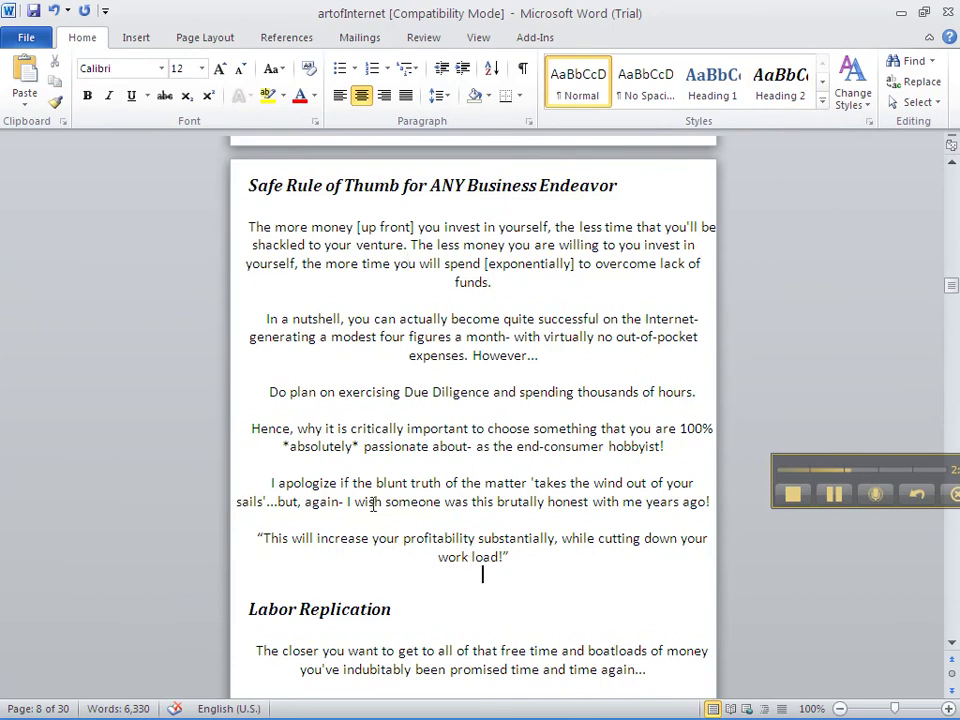
click(137, 38)
click(70, 101)
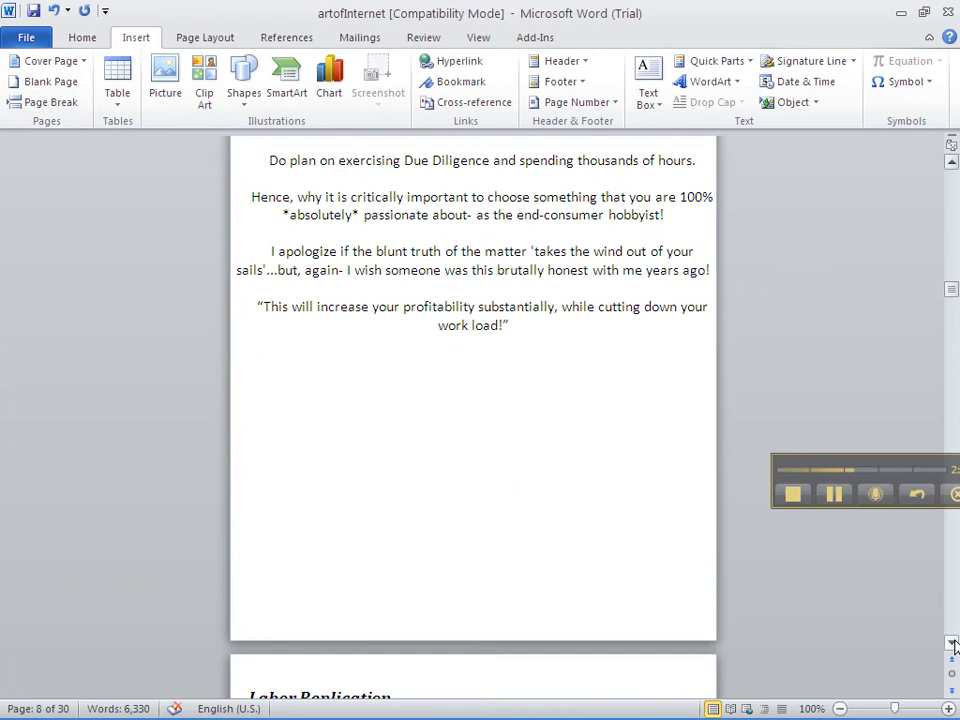
Insert page breaks before Due Diligence and One Chance on the Merry-Go-Round of Life
scroll(953, 645, down, 5)
scroll(953, 645, down, 8)
scroll(953, 645, down, 3)
click(565, 320)
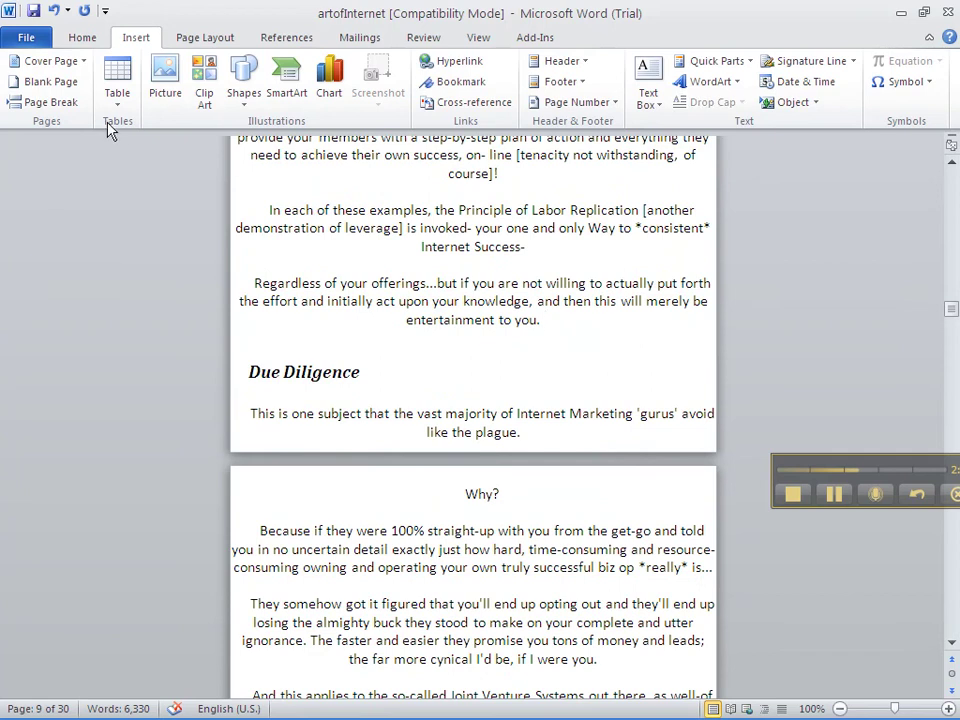
click(62, 102)
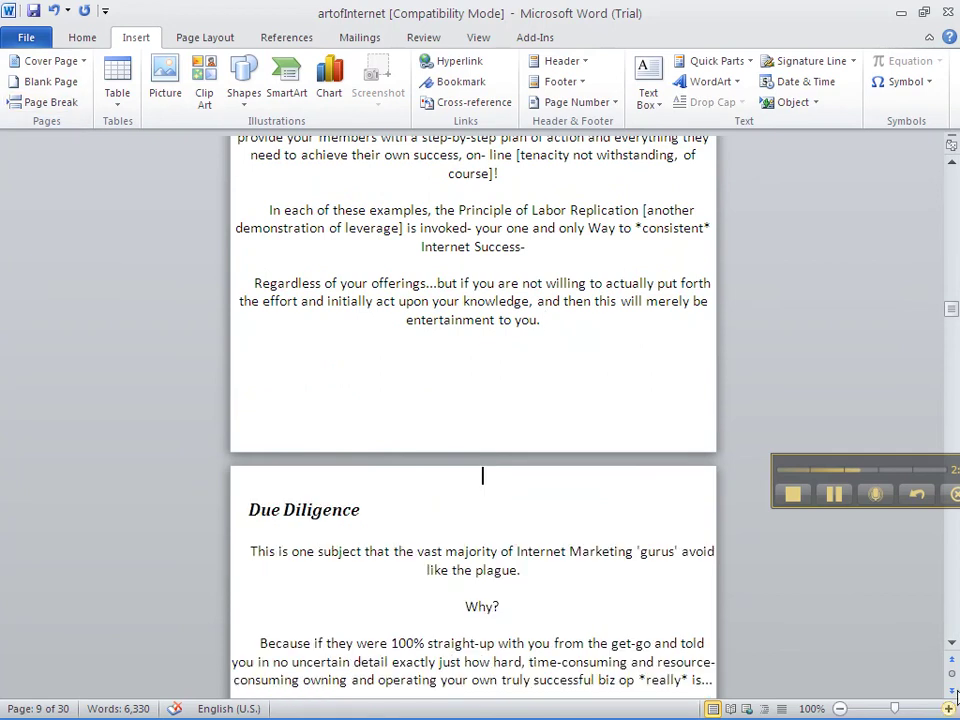
scroll(955, 697, down, 2)
scroll(952, 650, down, 8)
scroll(952, 648, down, 9)
scroll(952, 648, down, 7)
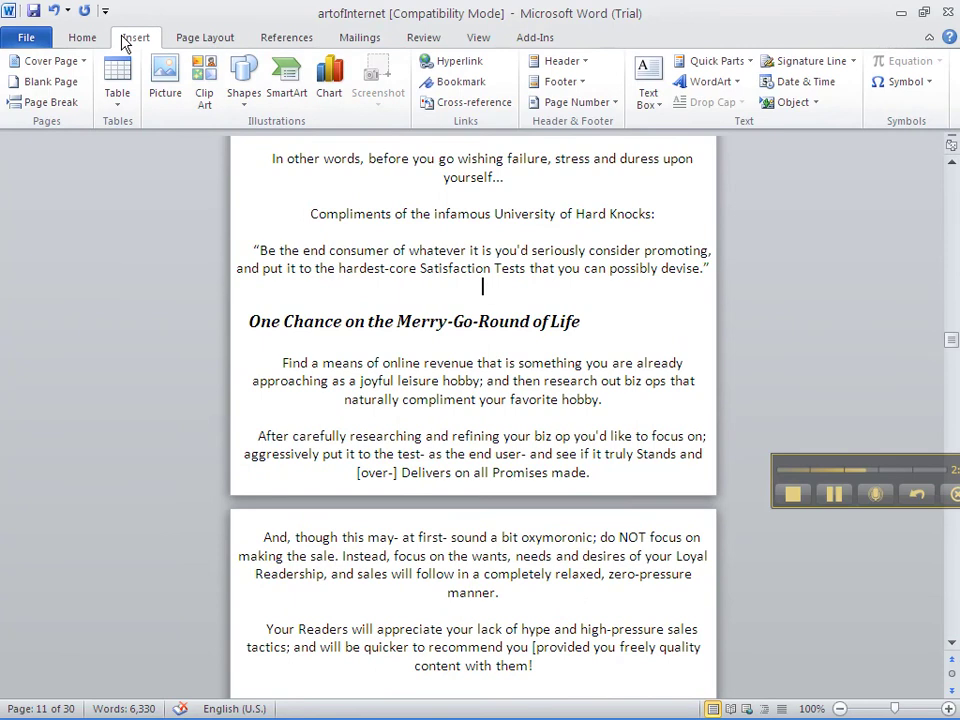
click(60, 112)
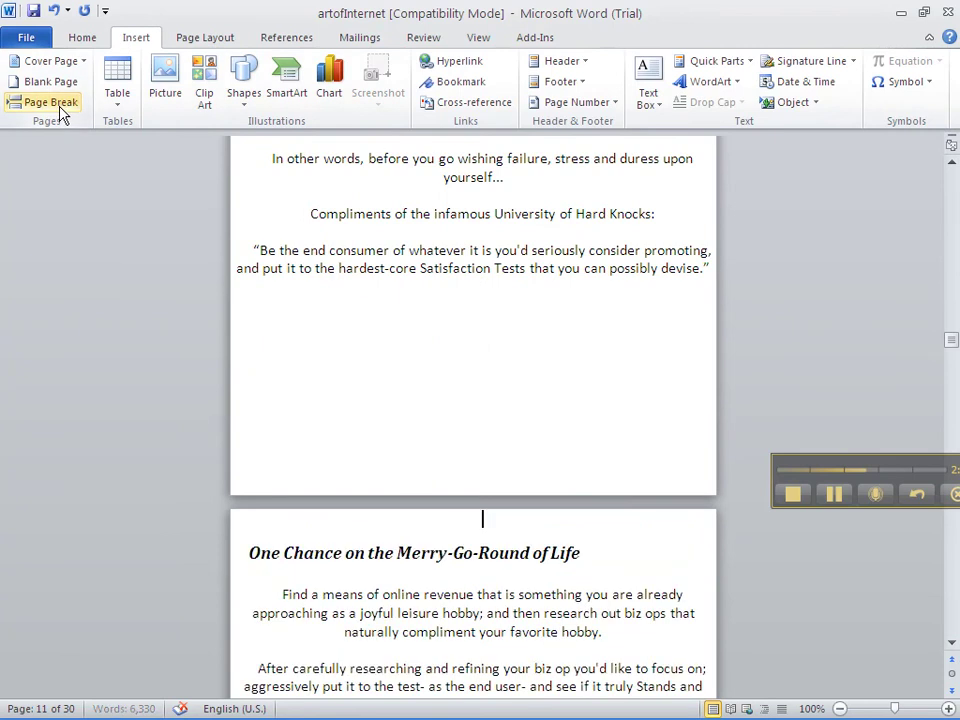
Insert page breaks before the PART II and Compelling Copy headings
click(951, 643)
drag(951, 643, 951, 645)
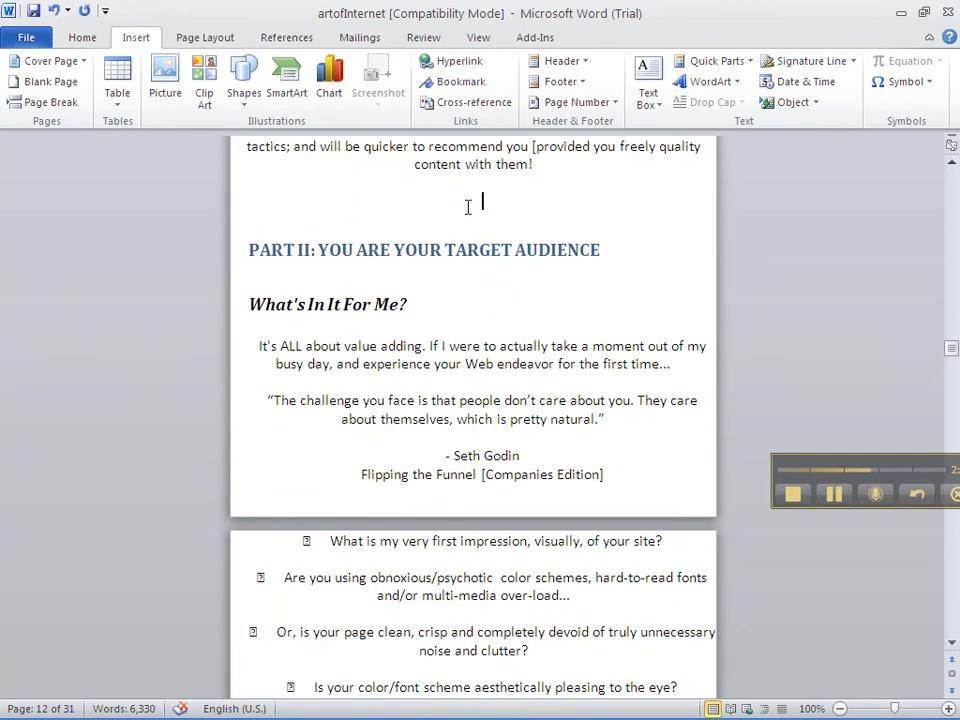
click(50, 102)
drag(951, 645, 951, 645)
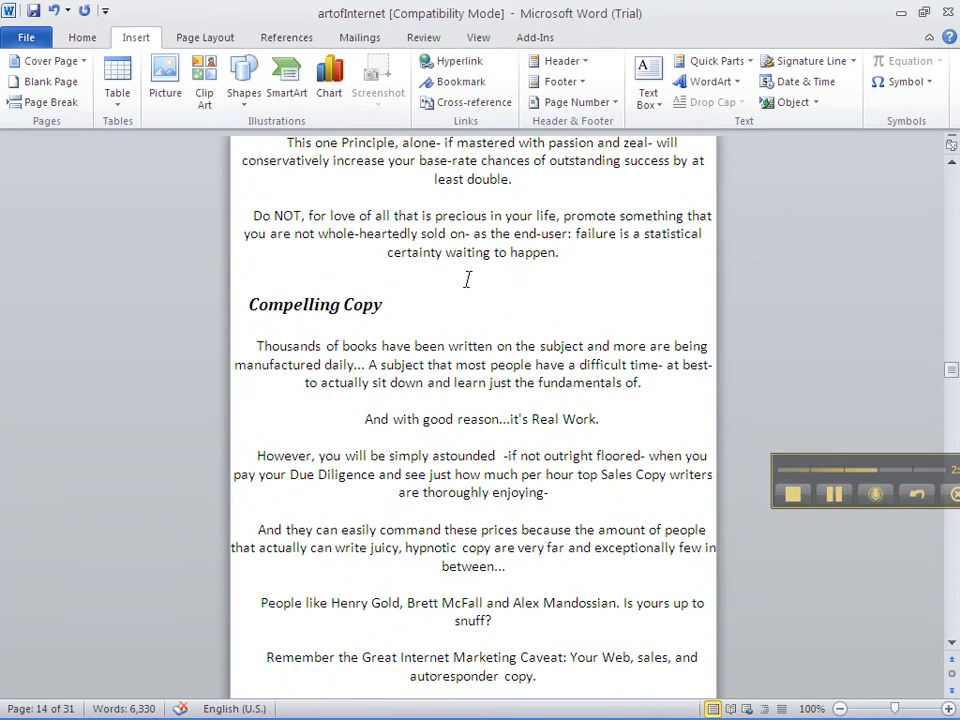
click(467, 283)
click(64, 104)
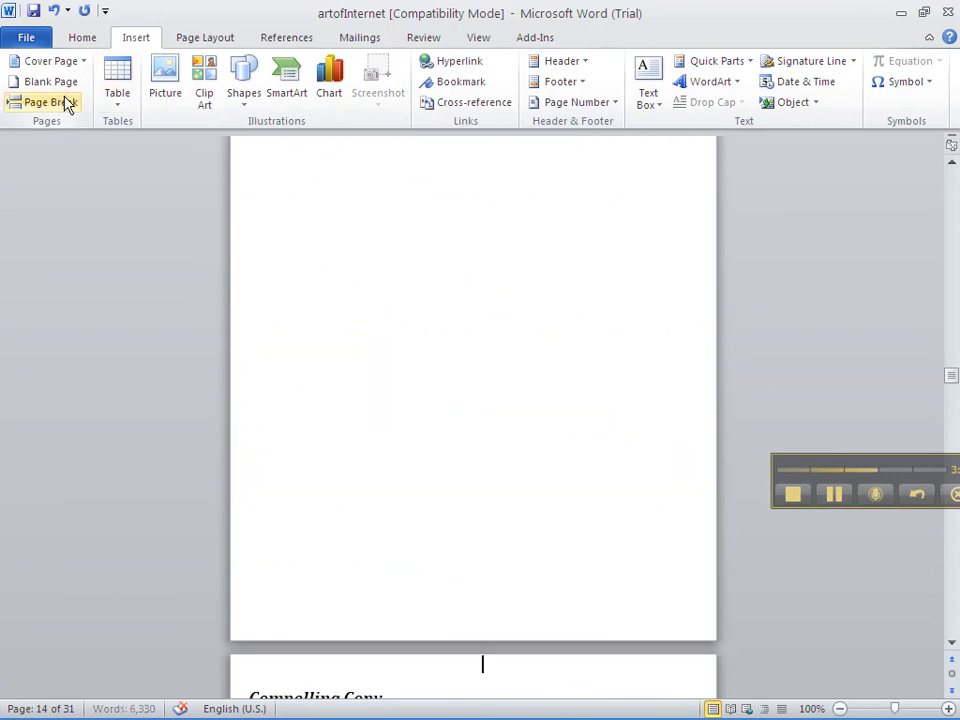
Insert a page break before the Delivery Is Everything heading
scroll(952, 647, down, 4)
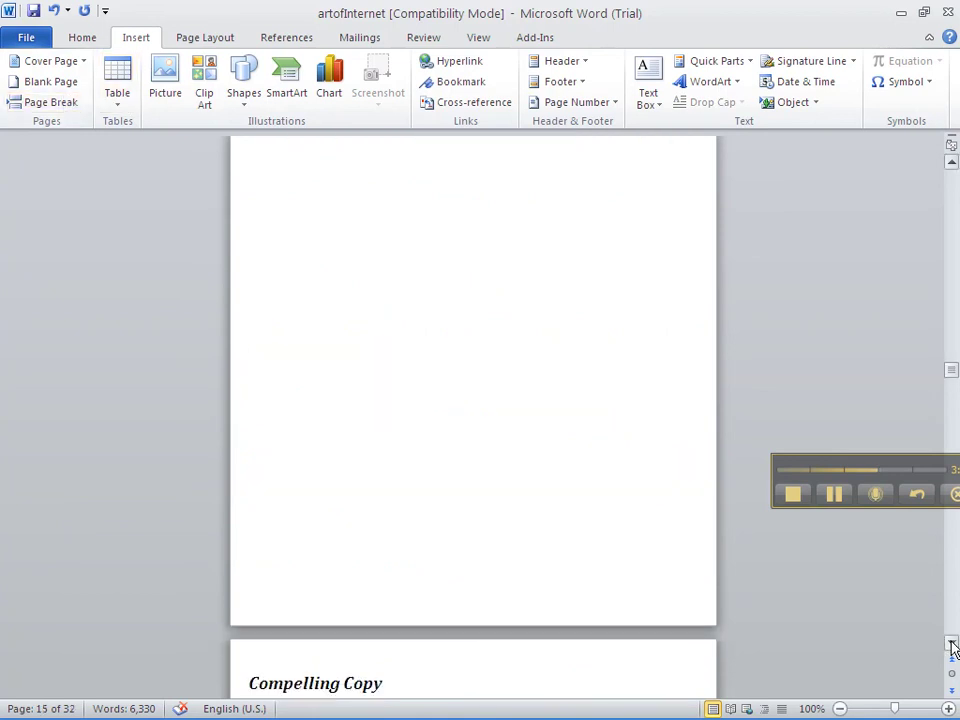
scroll(952, 647, down, 8)
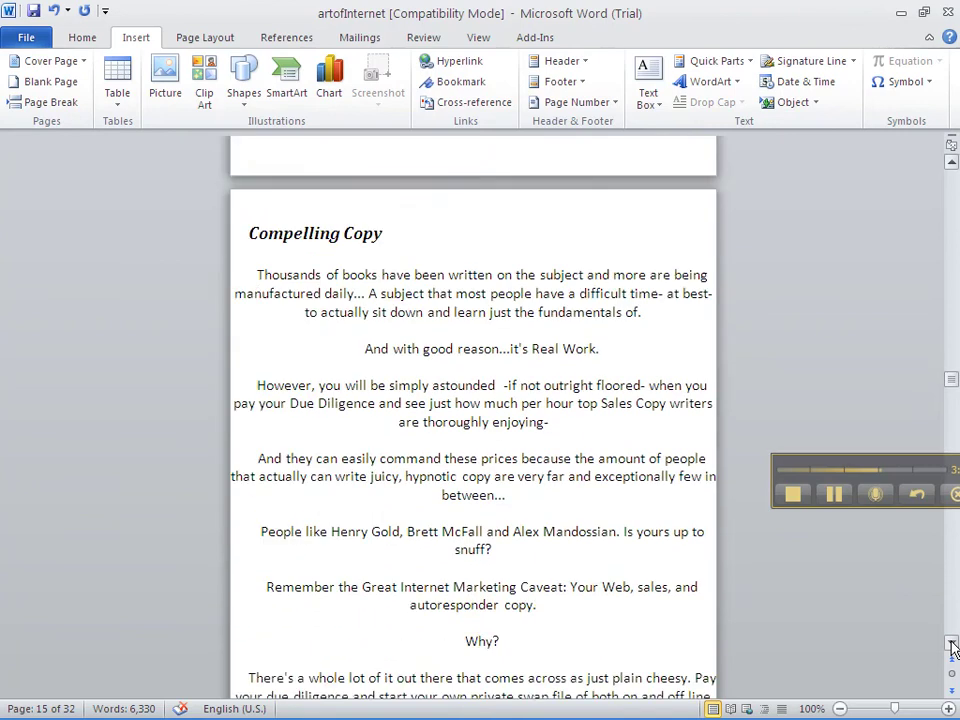
scroll(952, 647, down, 8)
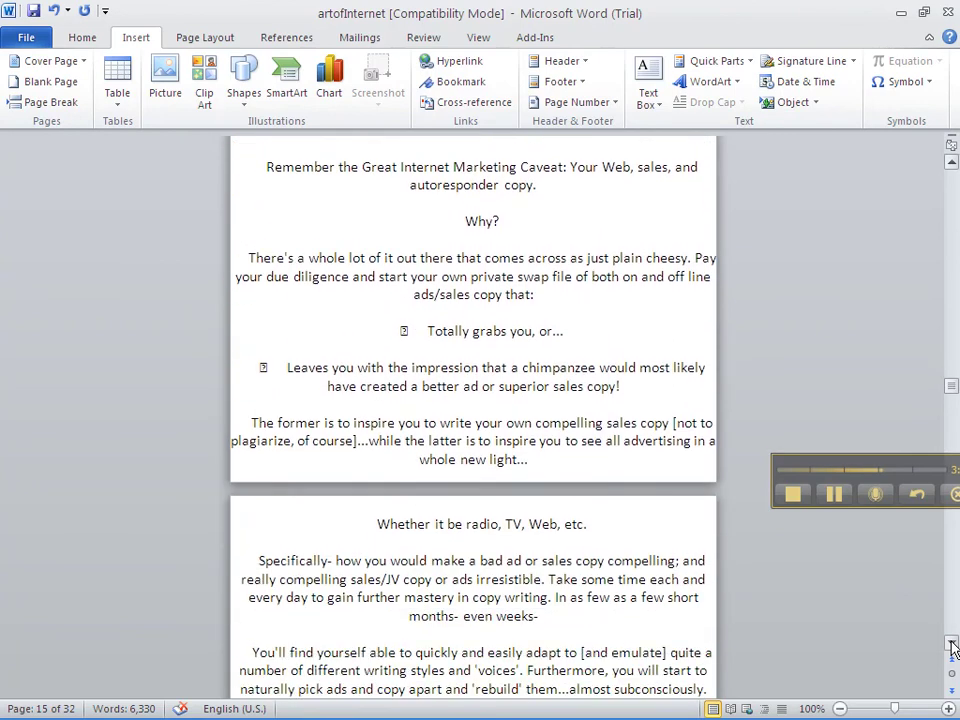
scroll(952, 647, down, 5)
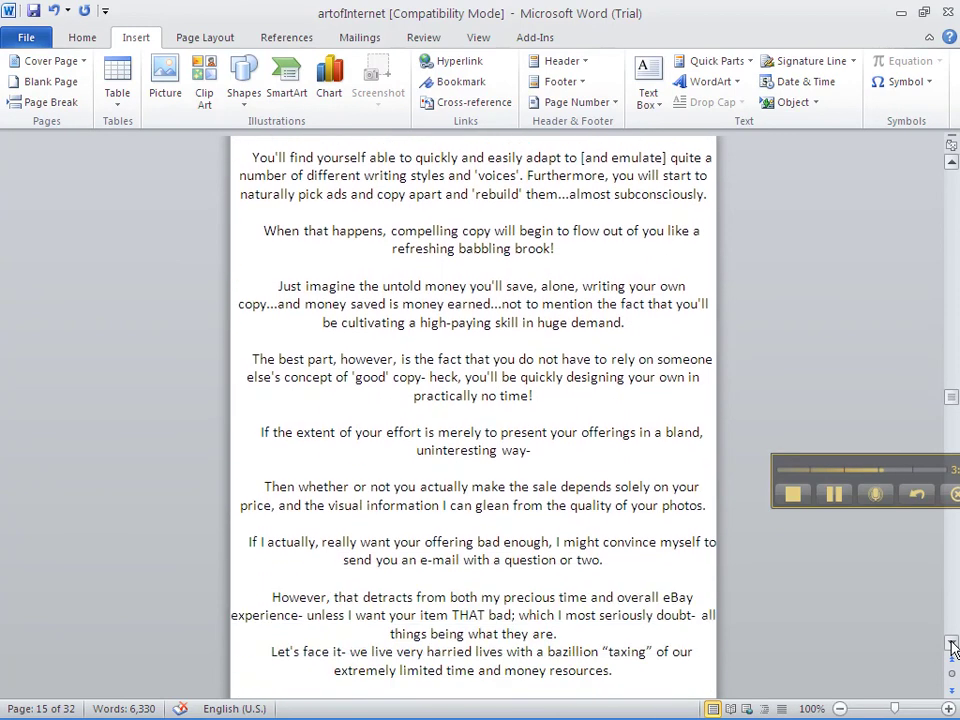
scroll(952, 647, down, 10)
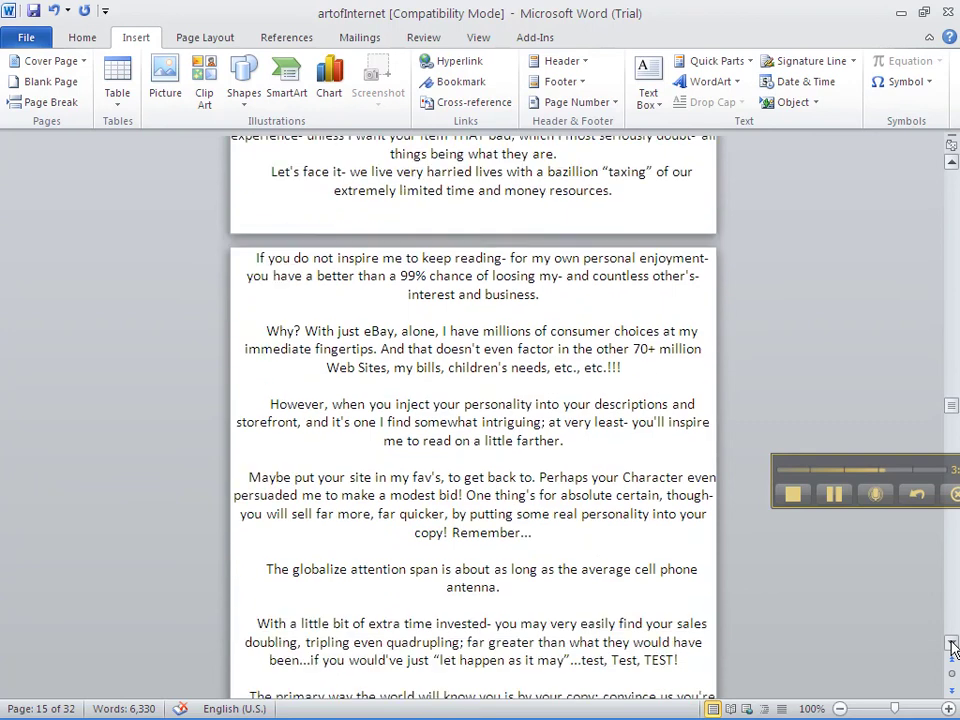
scroll(952, 647, down, 4)
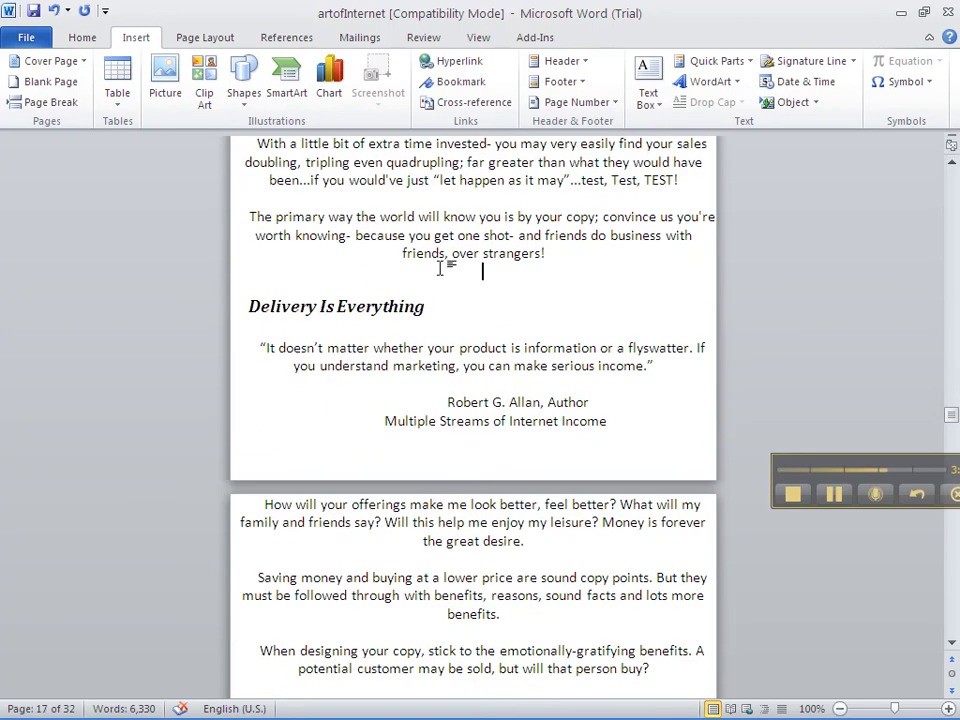
click(55, 102)
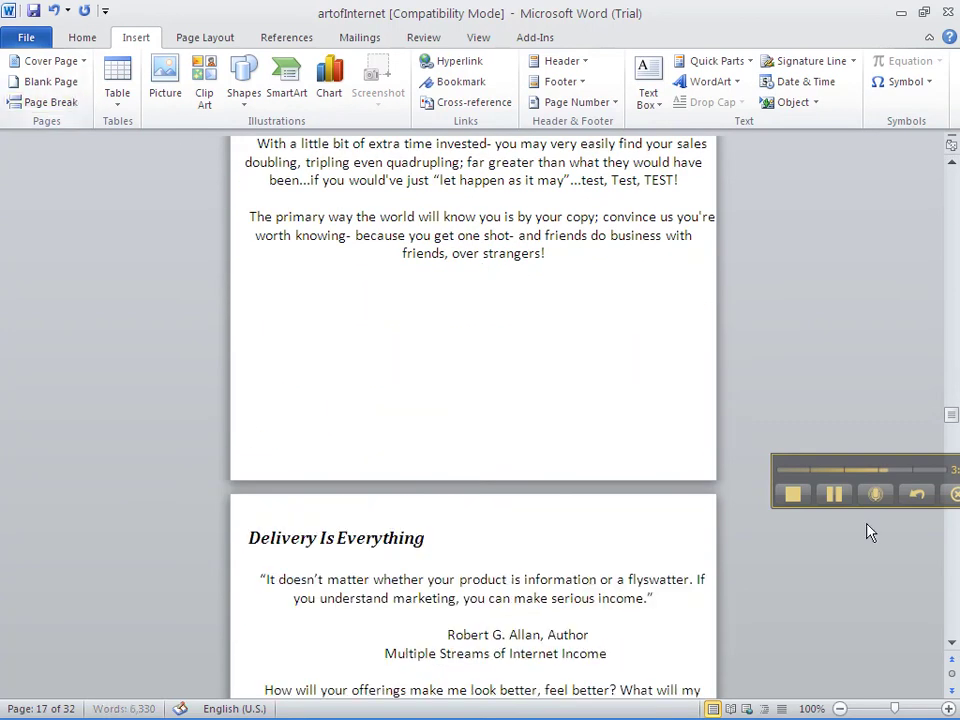
Insert a page break before the Getting Your Reader's Attention heading
click(952, 643)
click(952, 643)
scroll(952, 643, down, 8)
scroll(952, 643, down, 1)
scroll(952, 643, down, 1)
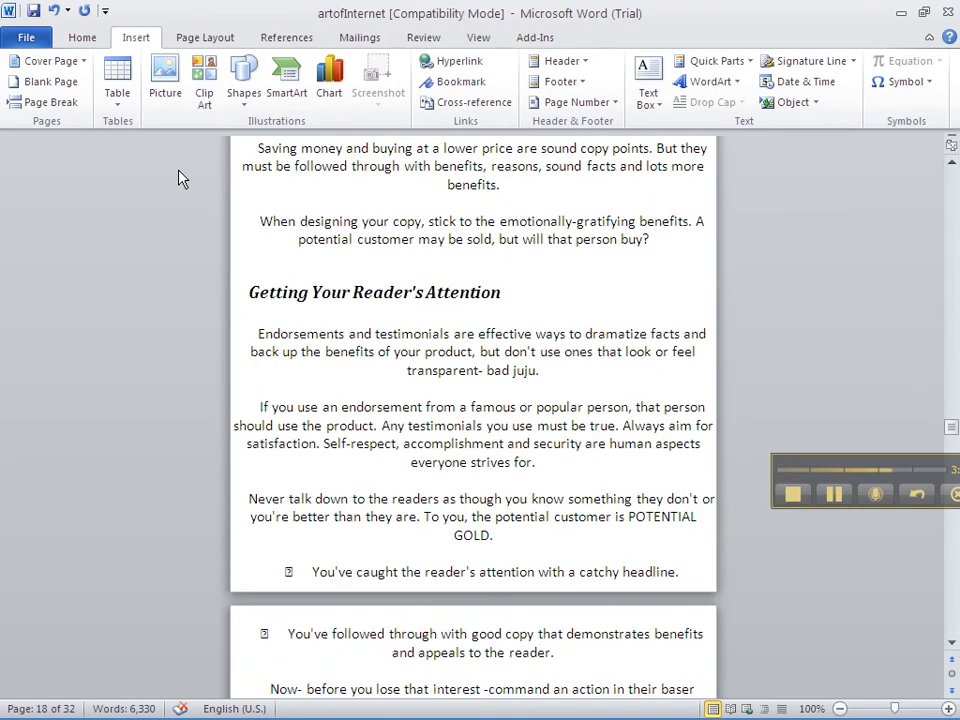
click(60, 103)
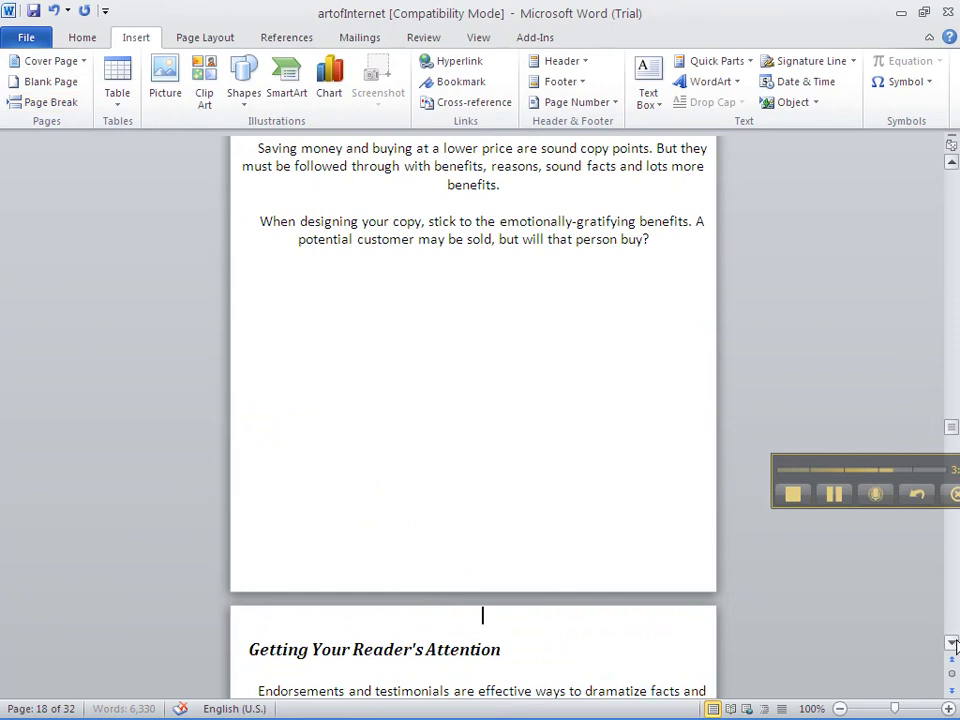
scroll(952, 645, down, 7)
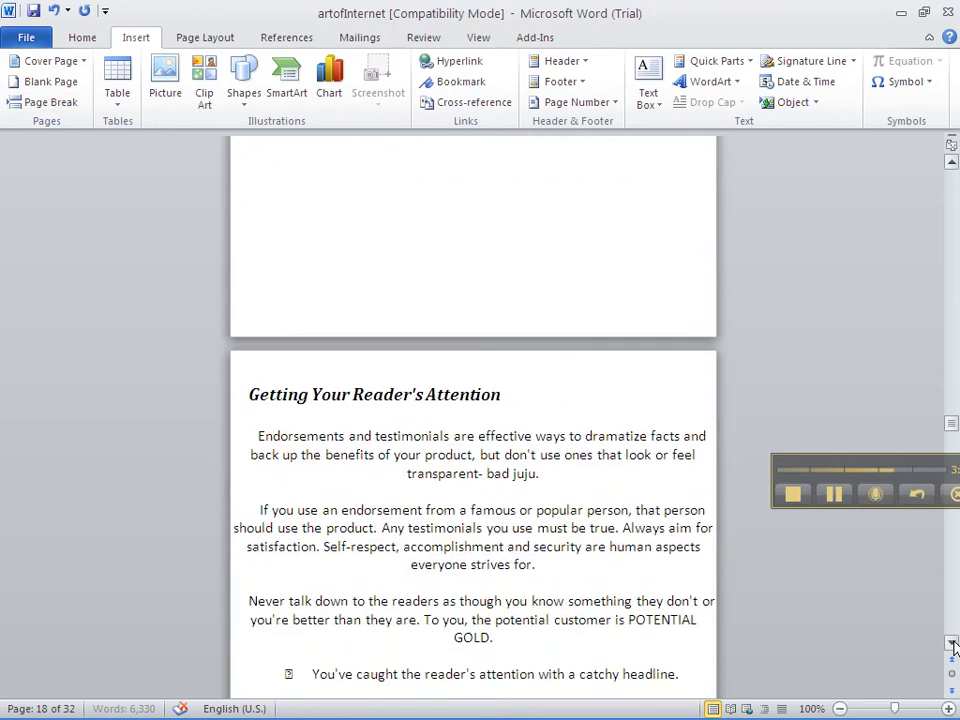
scroll(952, 647, down, 9)
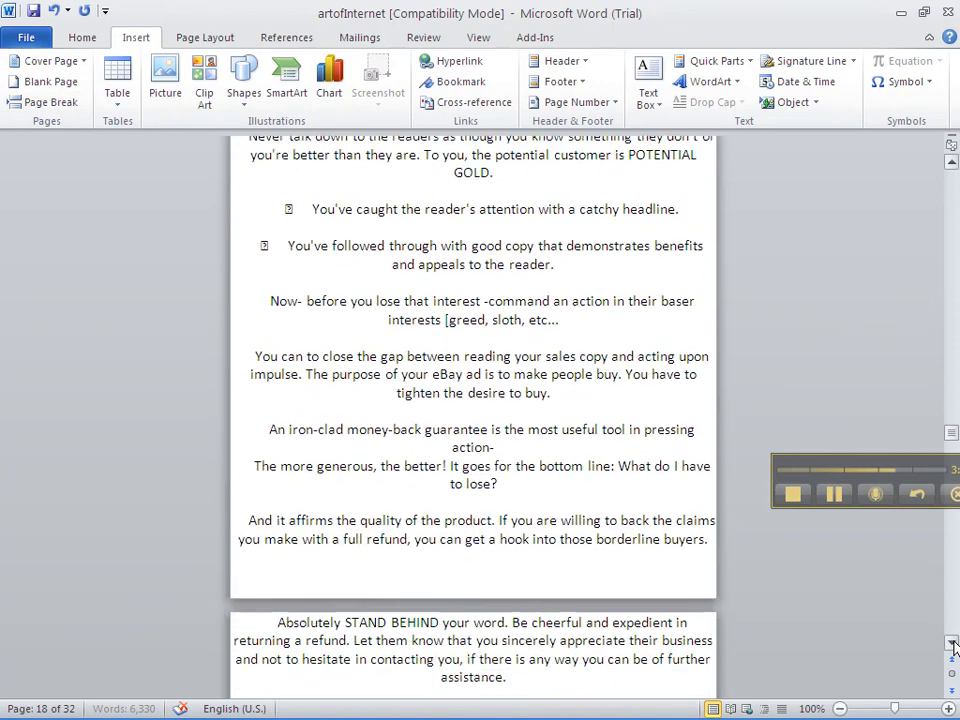
scroll(952, 645, down, 8)
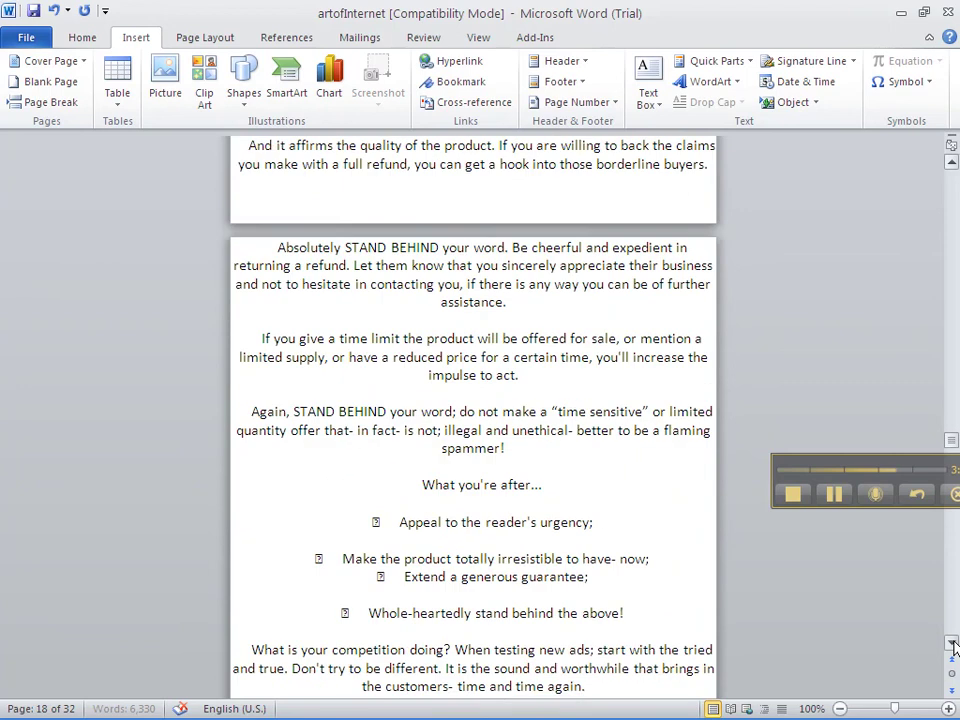
scroll(952, 645, down, 8)
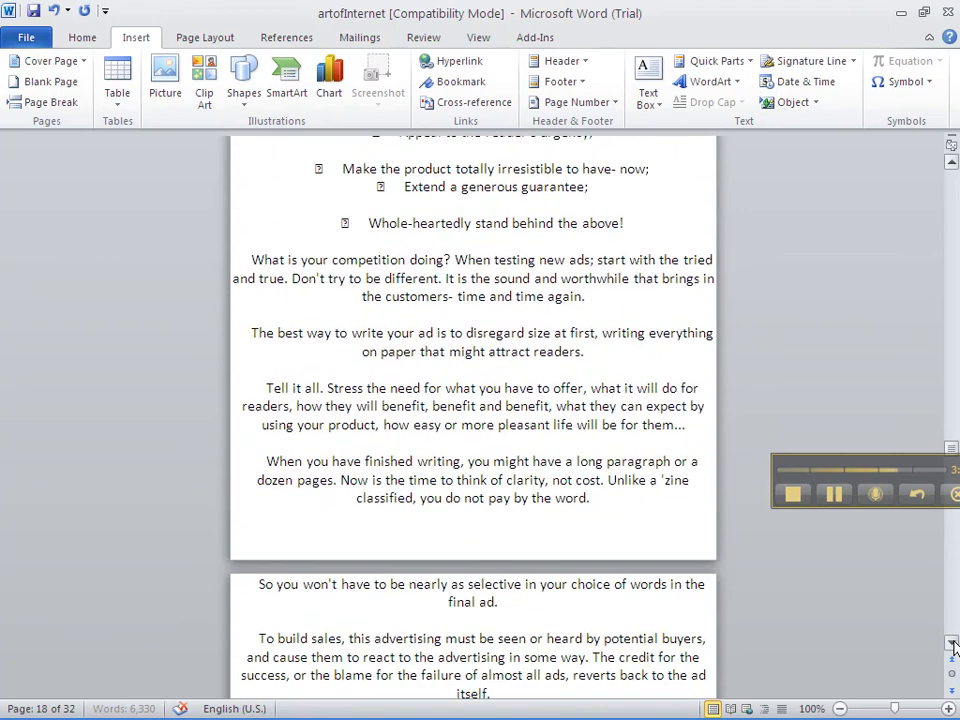
scroll(952, 645, down, 8)
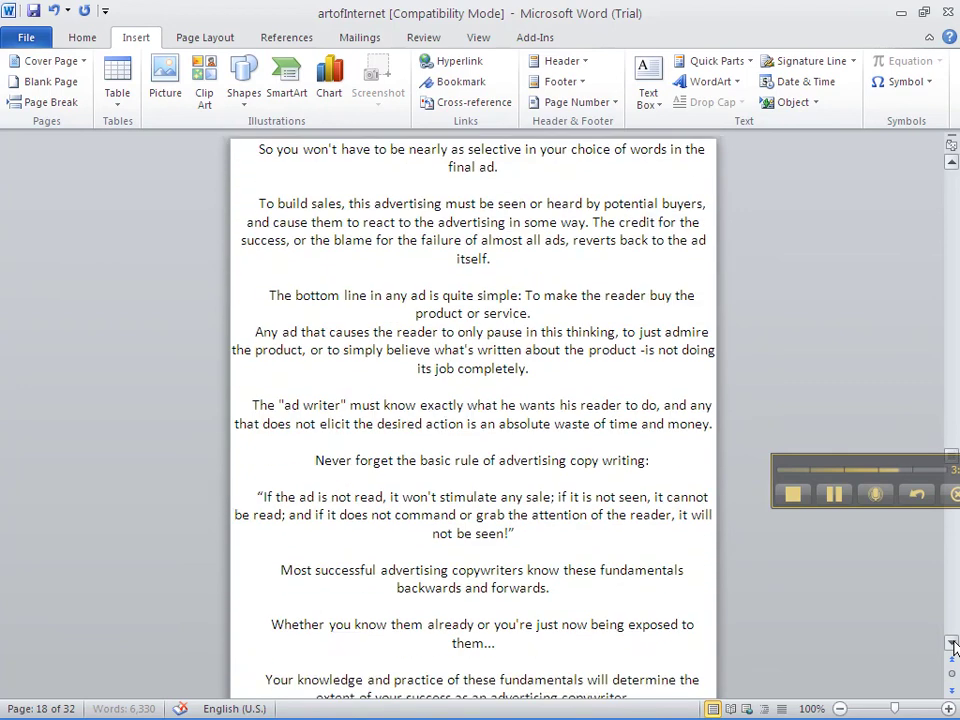
scroll(952, 645, down, 8)
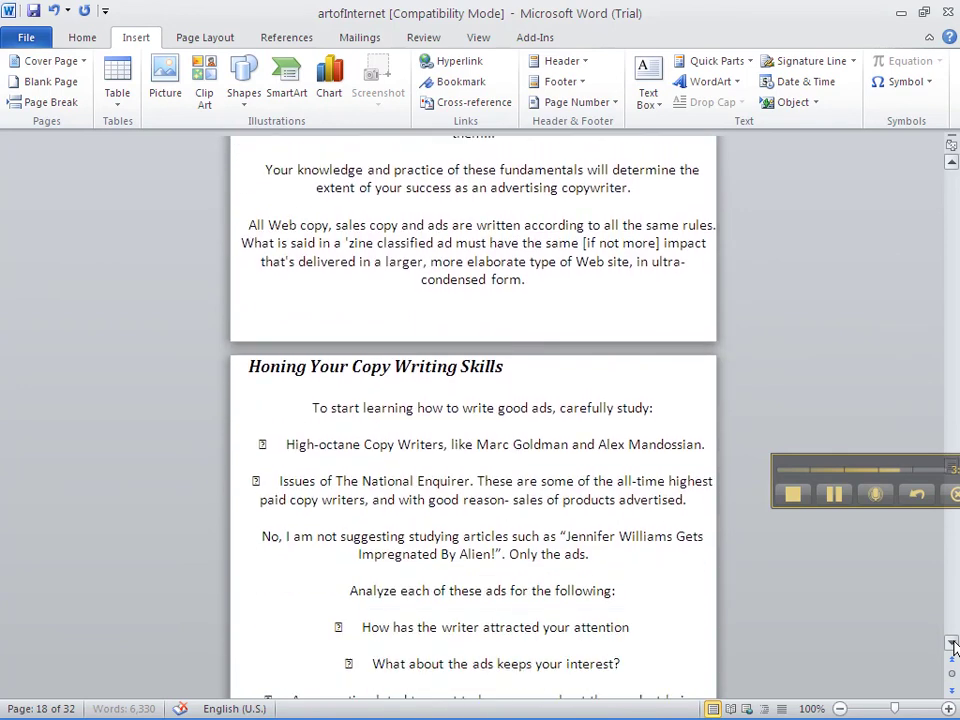
scroll(952, 645, down, 1)
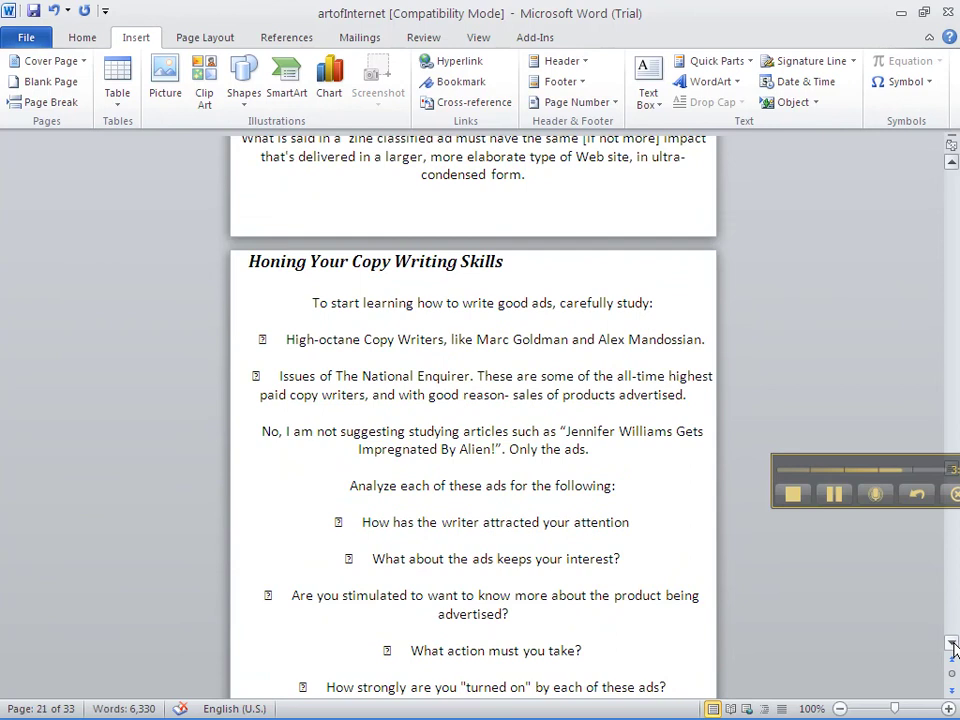
Insert page breaks before the Practice and The Naked Truth headings
scroll(952, 647, down, 7)
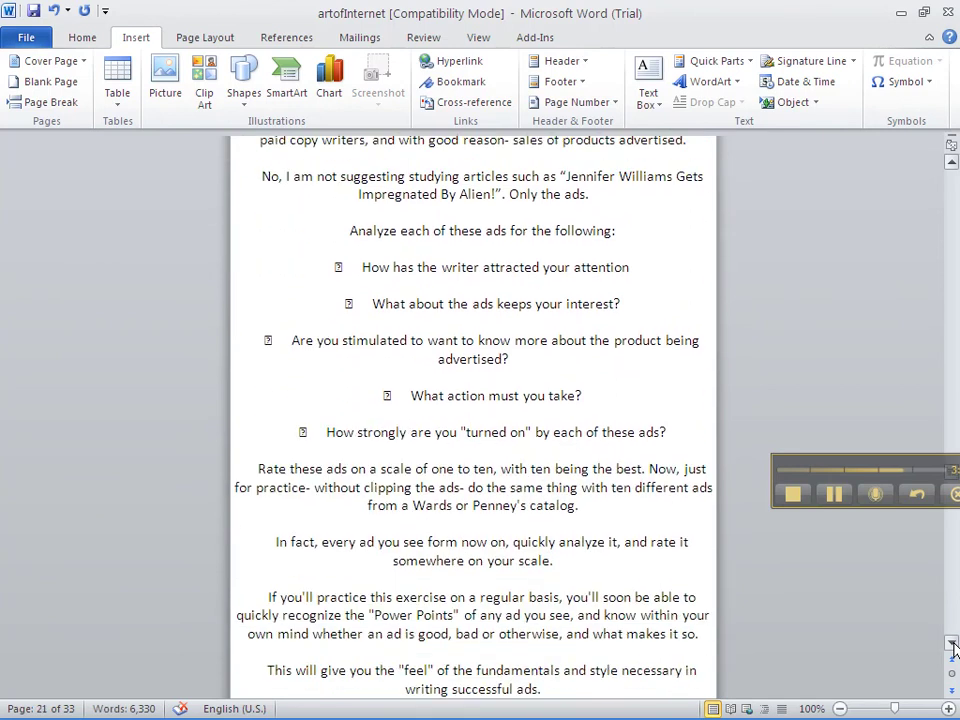
scroll(952, 647, down, 9)
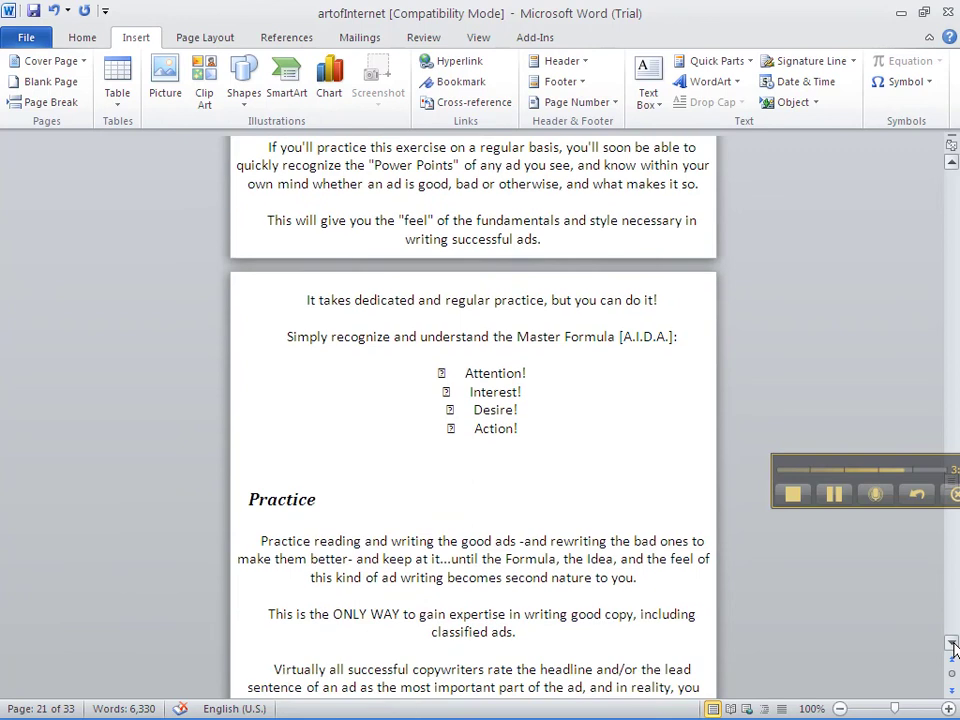
scroll(952, 648, down, 1)
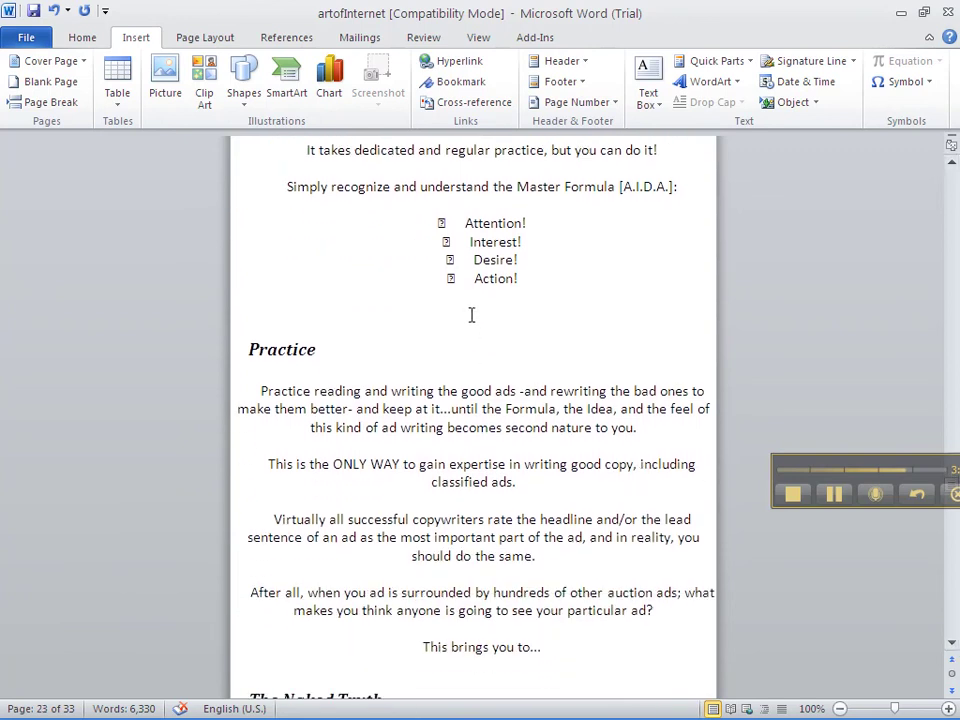
click(60, 102)
scroll(952, 648, down, 3)
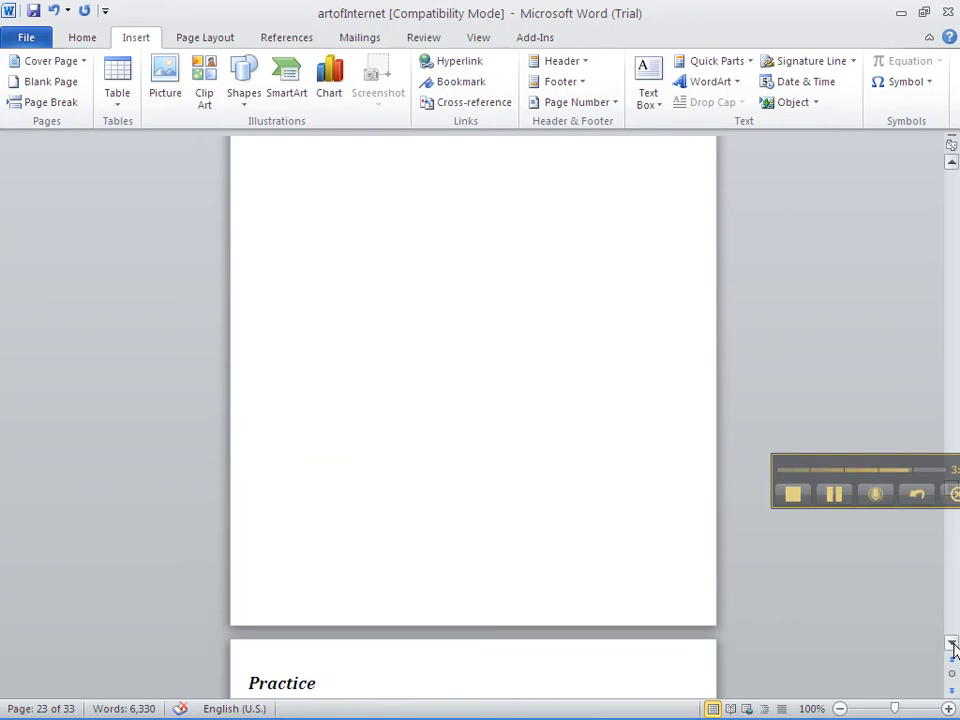
scroll(952, 648, down, 8)
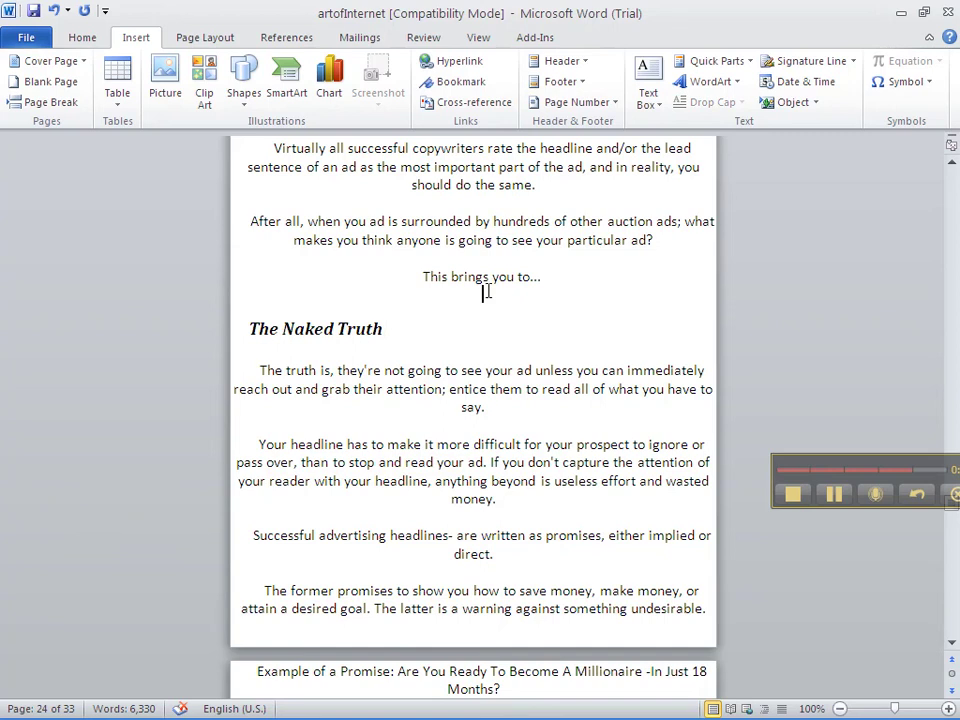
click(70, 103)
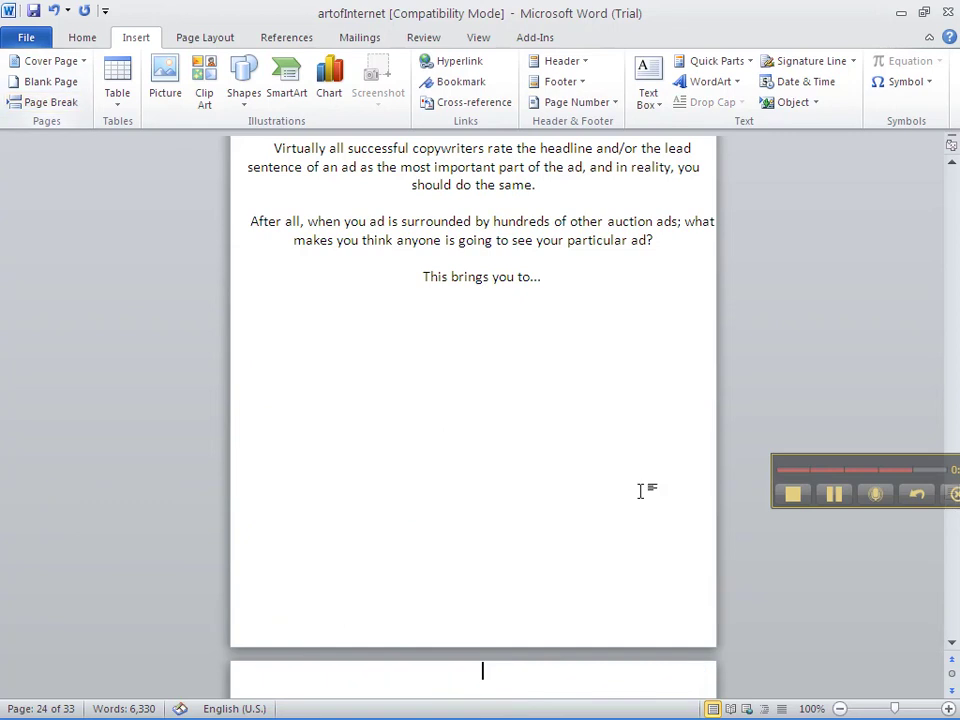
scroll(951, 648, down, 6)
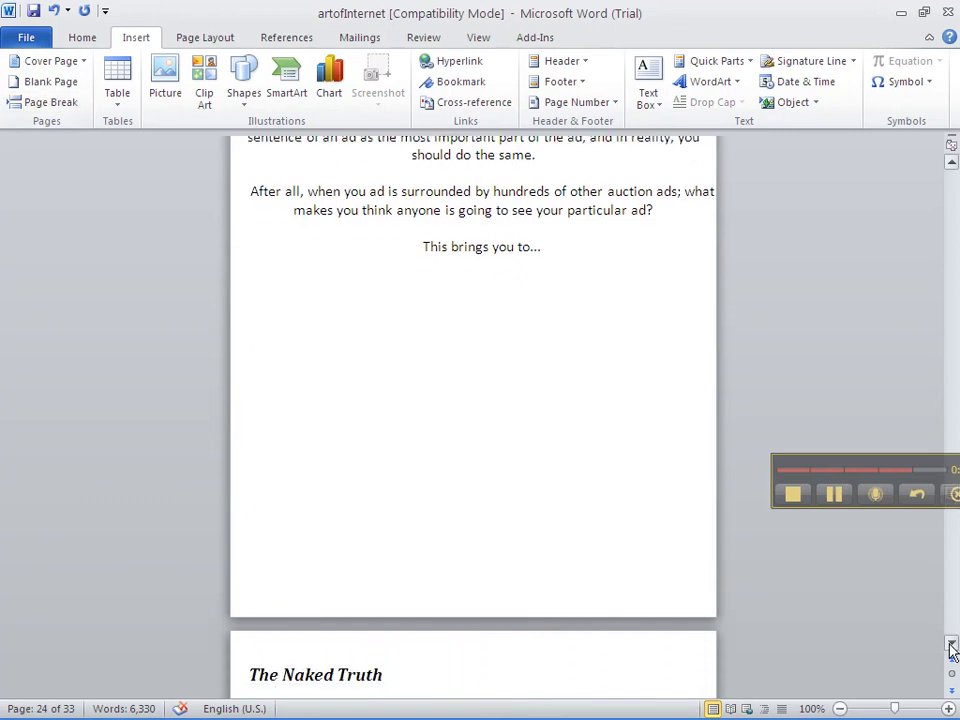
scroll(951, 648, down, 8)
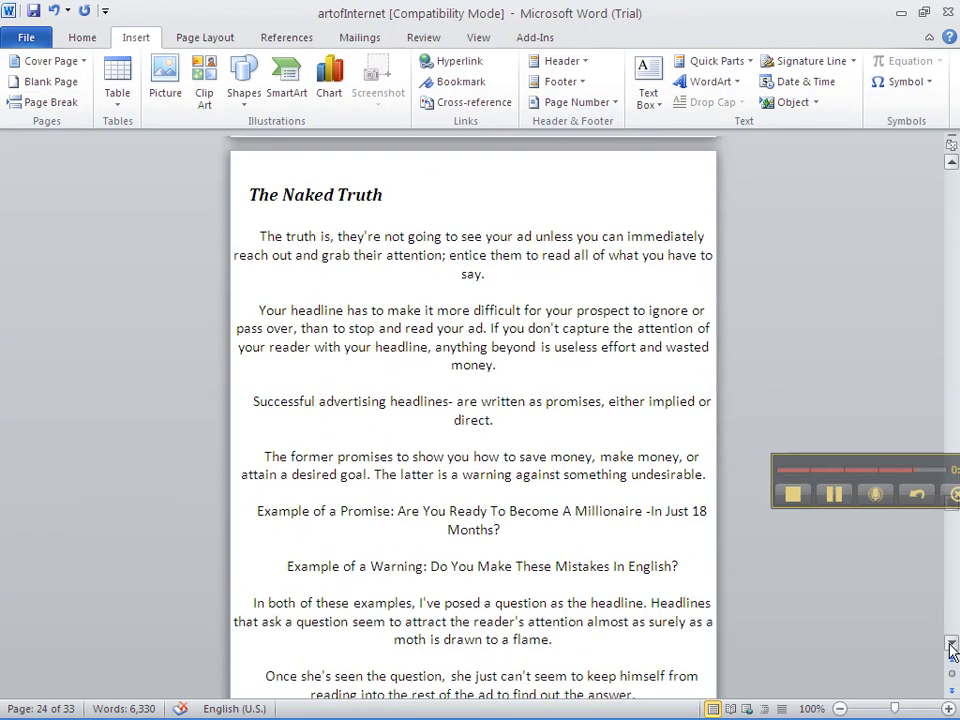
scroll(951, 648, down, 8)
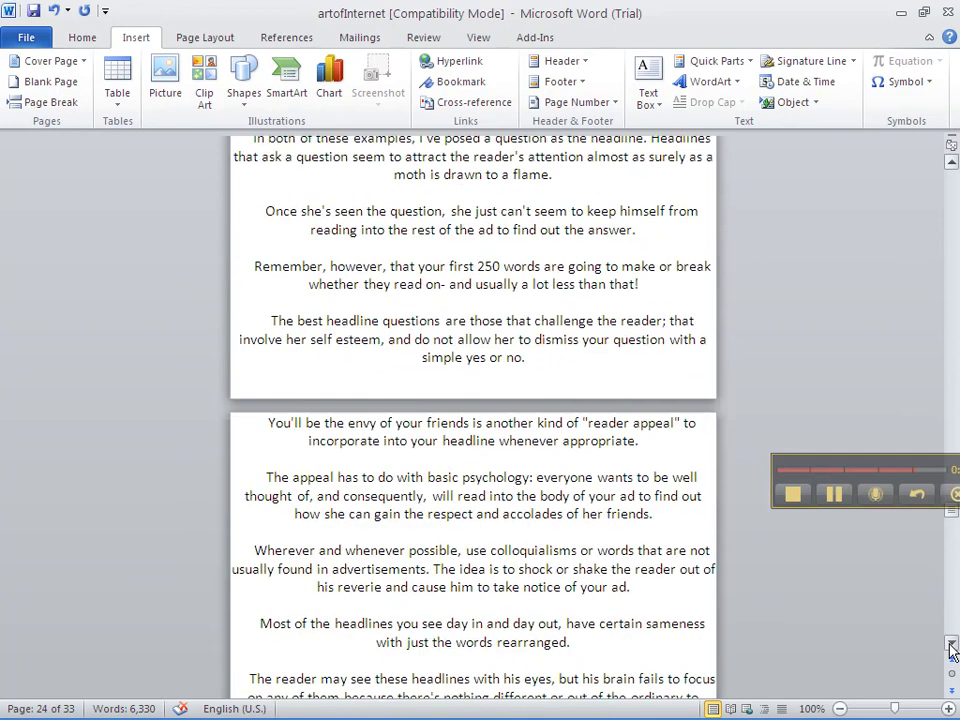
scroll(951, 648, down, 8)
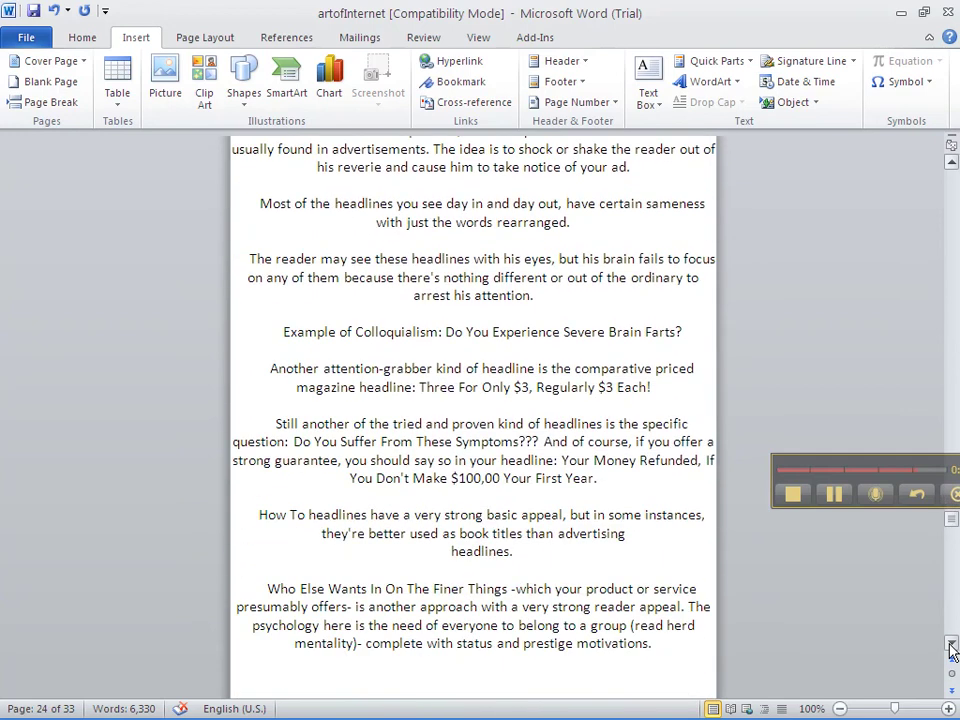
scroll(951, 648, down, 4)
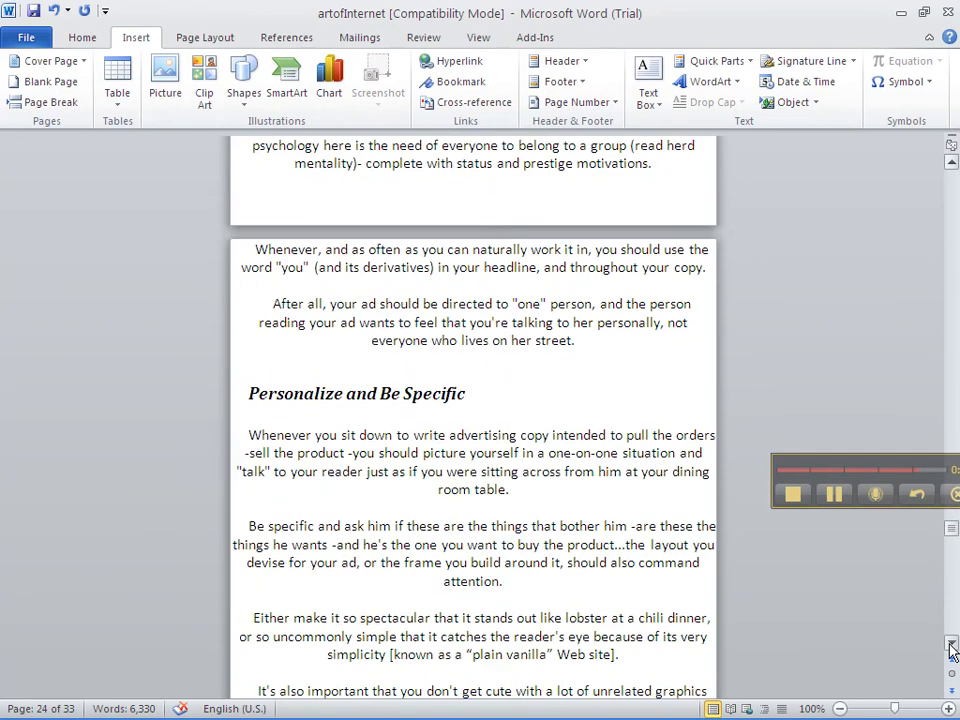
Insert a page break before the Personalize and Be Specific heading
click(491, 272)
click(60, 102)
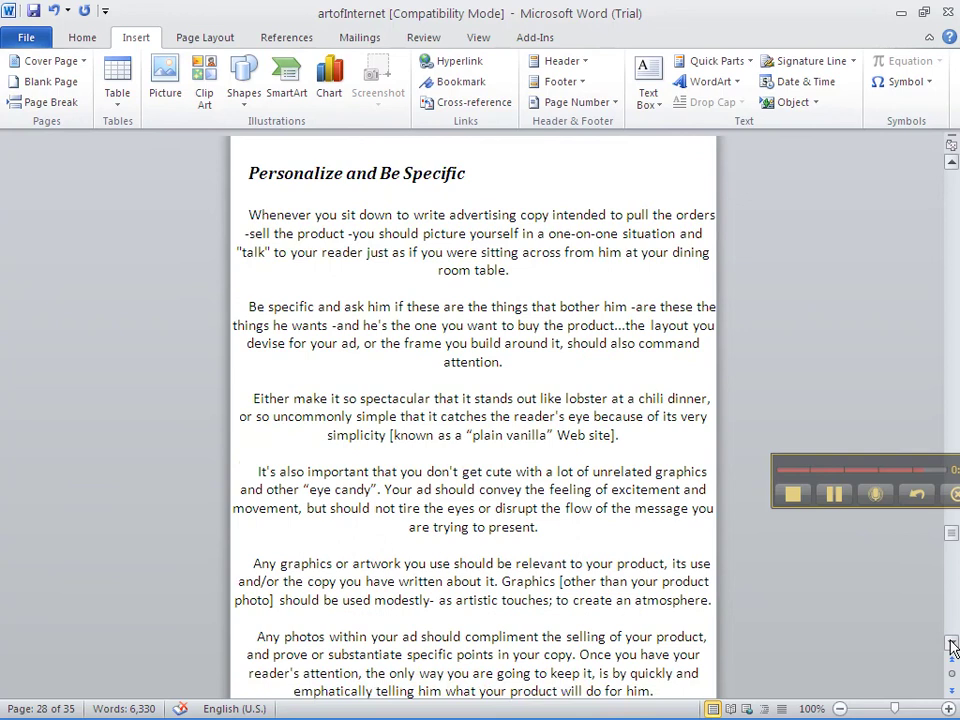
click(952, 645)
drag(952, 645, 952, 645)
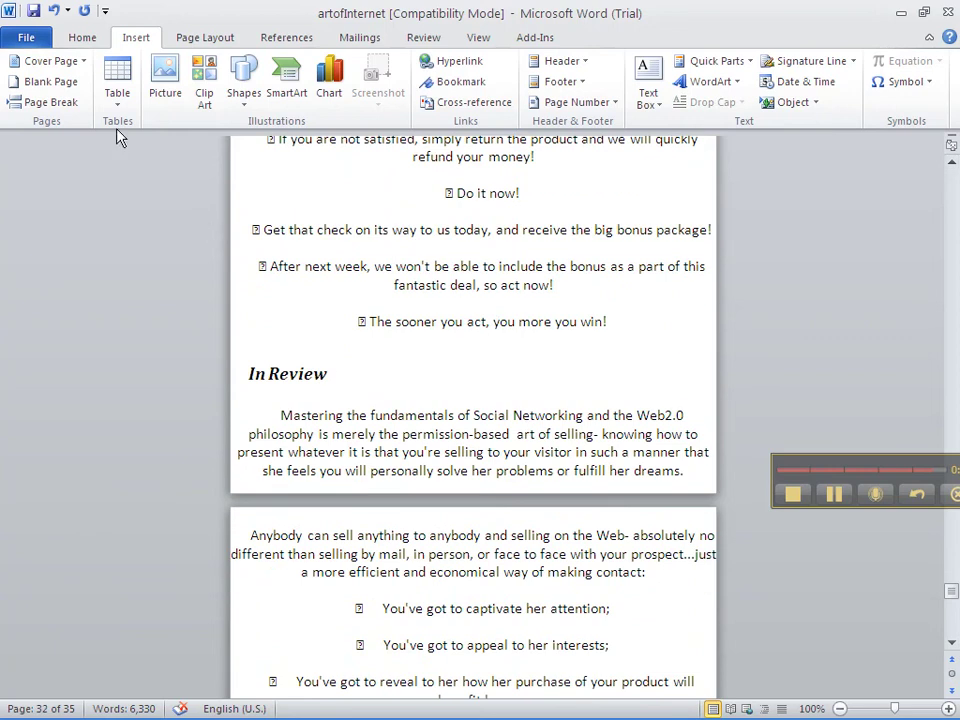
Start In Review on a new page, return to the title page, and save the manuscript
click(20, 102)
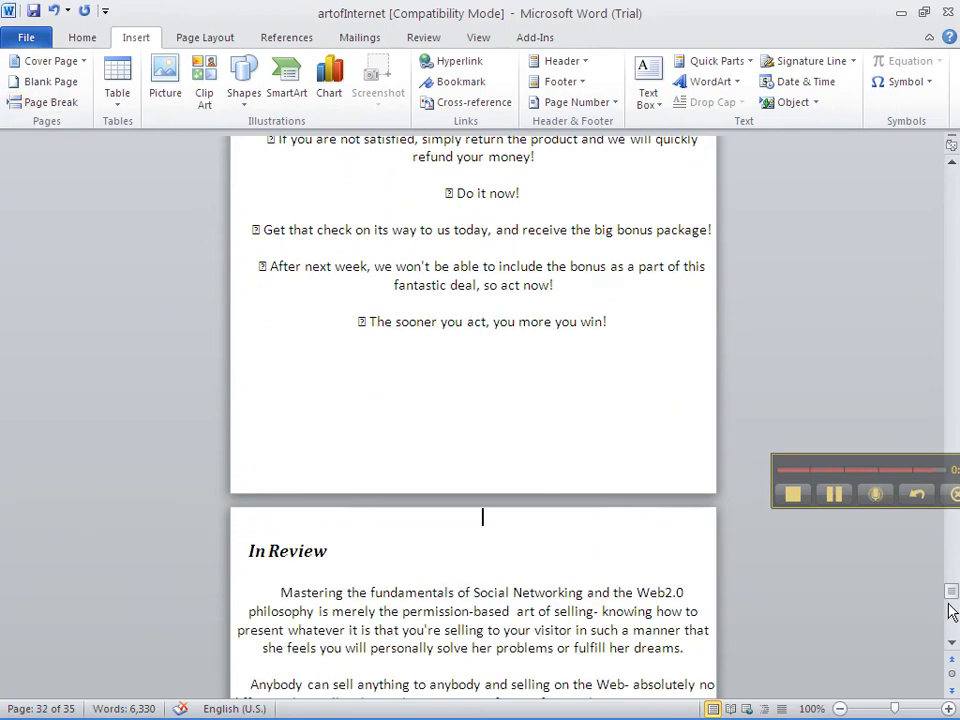
drag(951, 592, 915, 171)
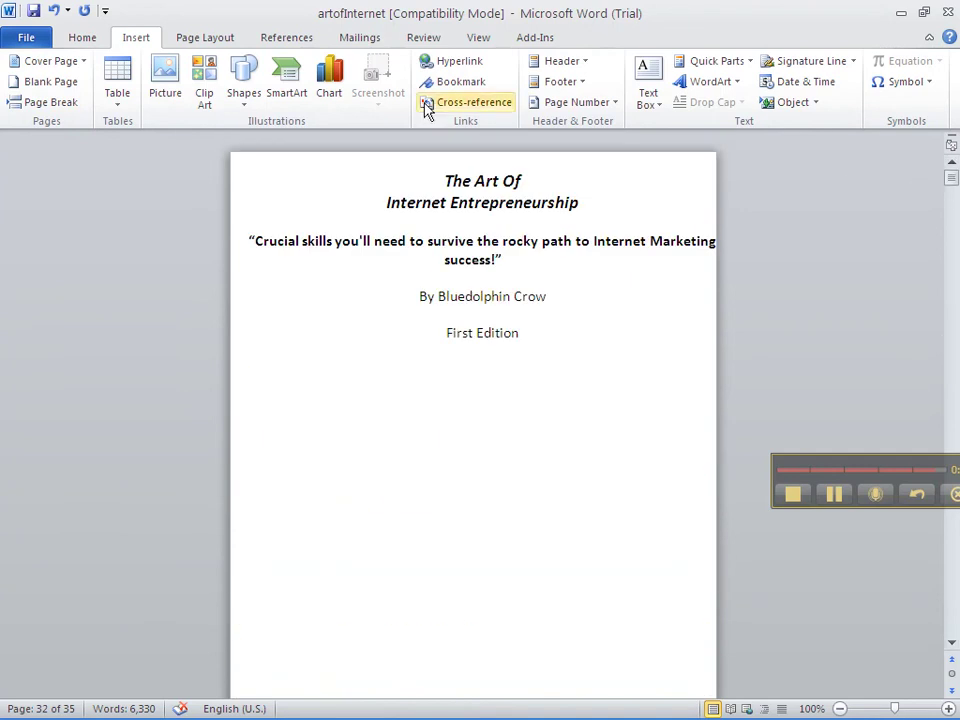
click(33, 12)
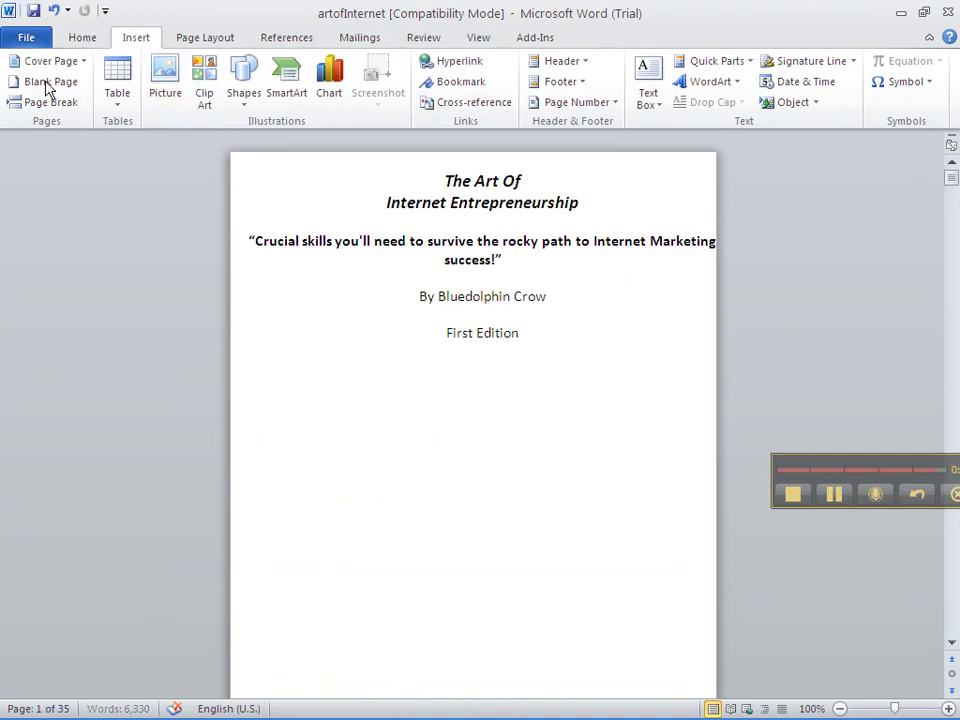